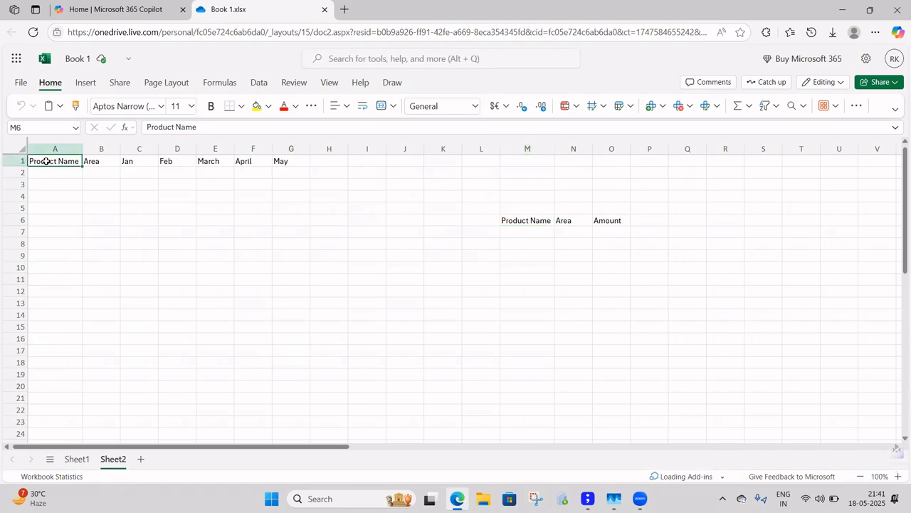
# Apply a thick outside border around the header row A1:G1
pyautogui.click(242, 106)
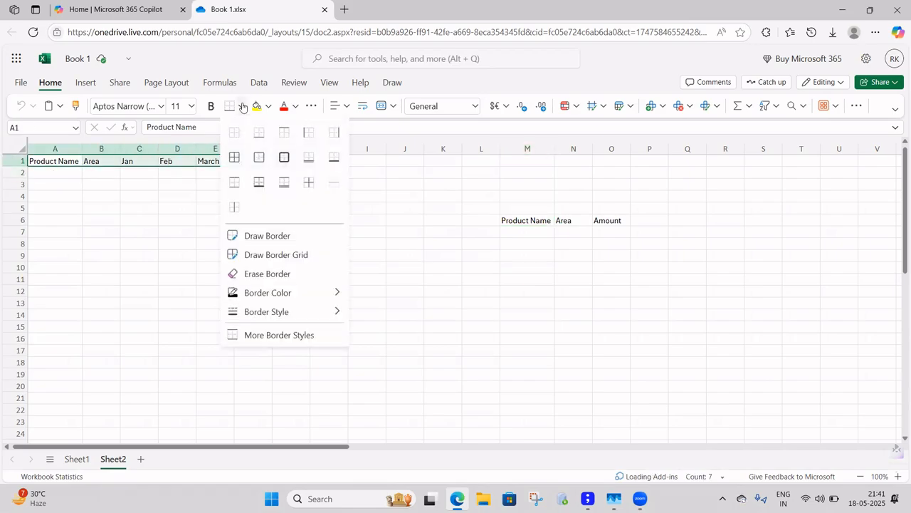
pyautogui.click(285, 158)
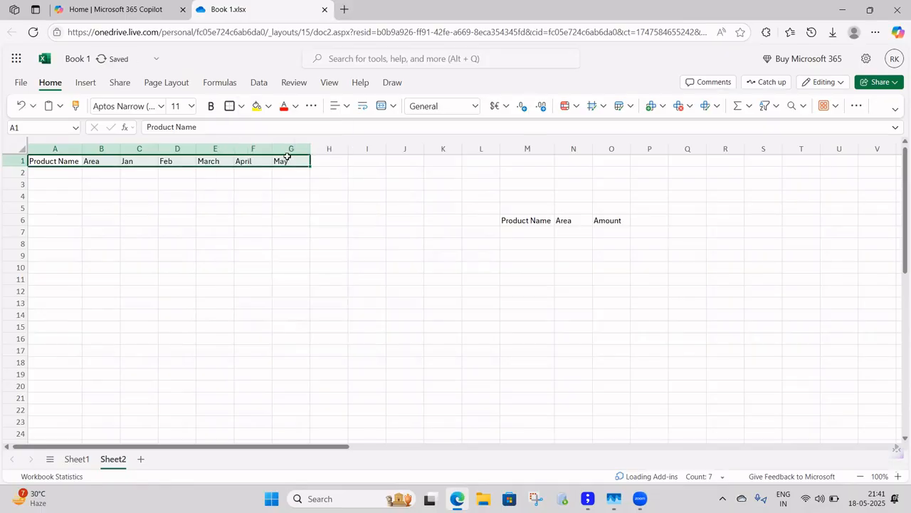
# Enter Laptop as the product name and East as the area in row 2
pyautogui.click(50, 173)
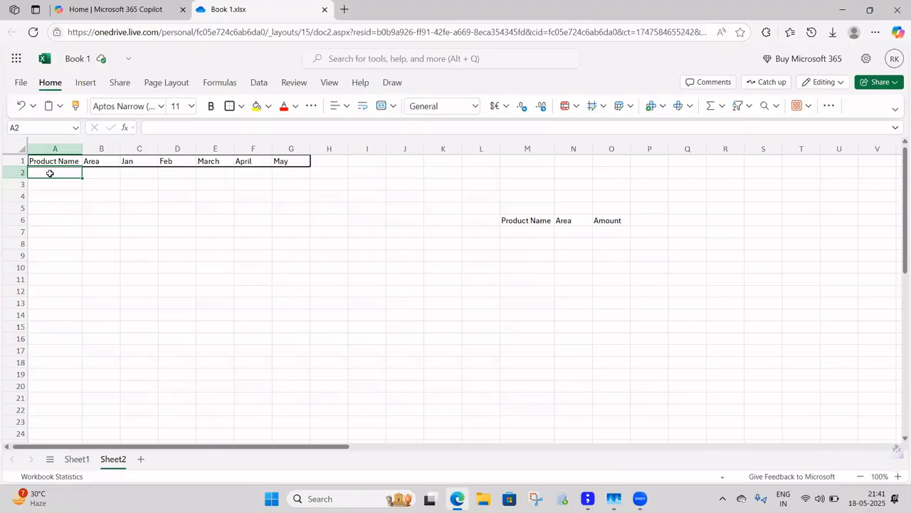
pyautogui.write('Laptop')
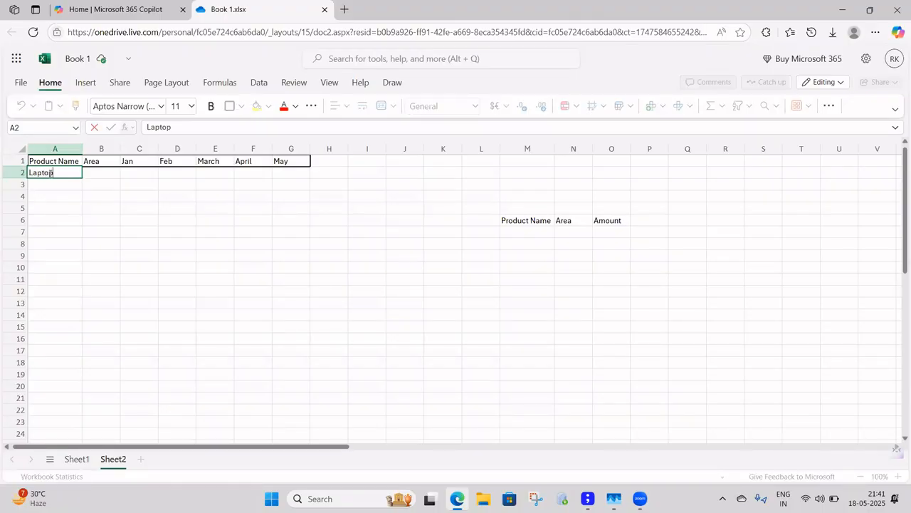
pyautogui.click(93, 173)
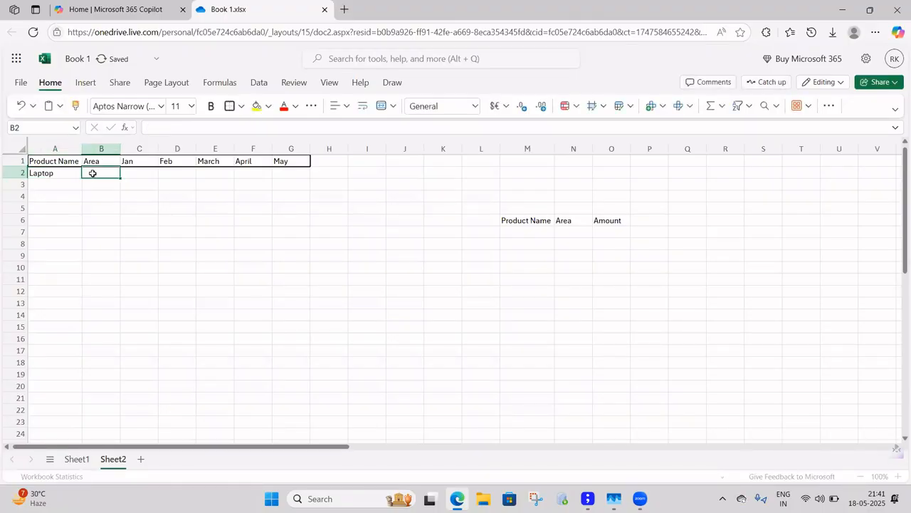
pyautogui.write('East')
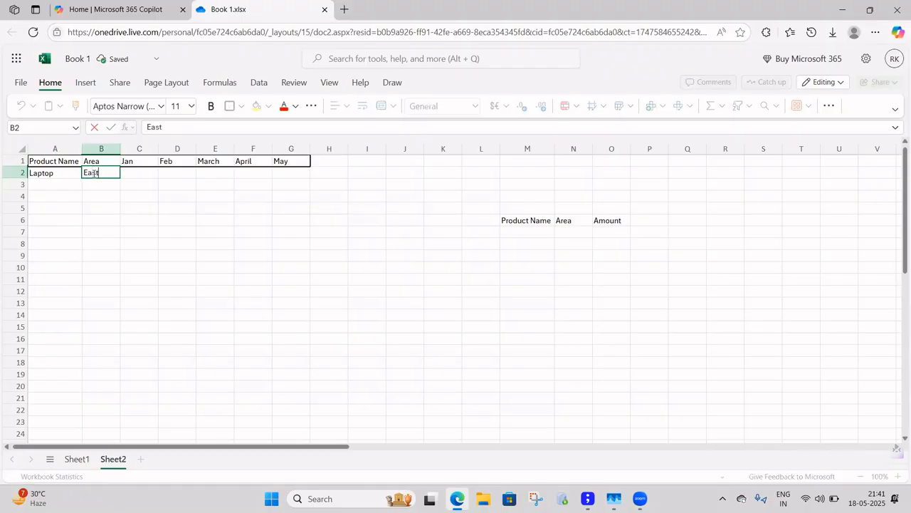
# Fill in the Laptop row's January to May amounts with 5000, 10000, 15000, 20000 and 25000
pyautogui.click(142, 175)
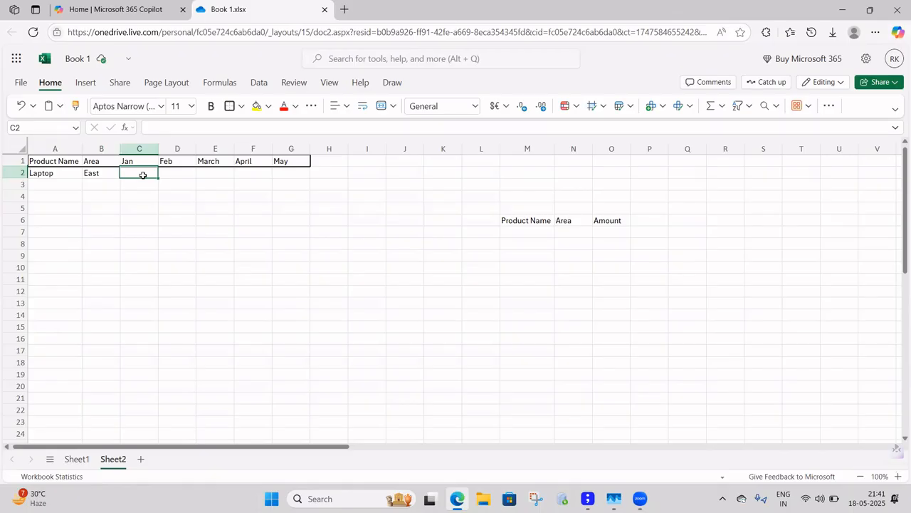
pyautogui.write('5000')
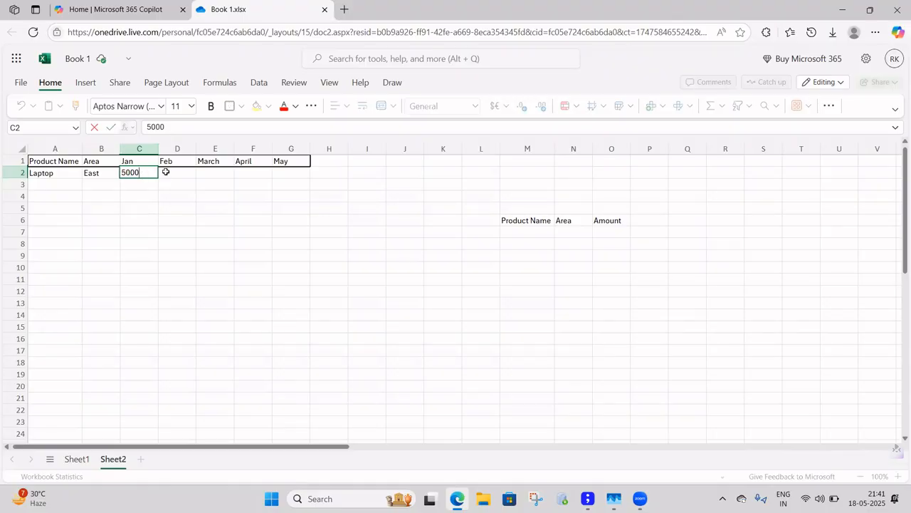
pyautogui.click(164, 172)
pyautogui.write('10000')
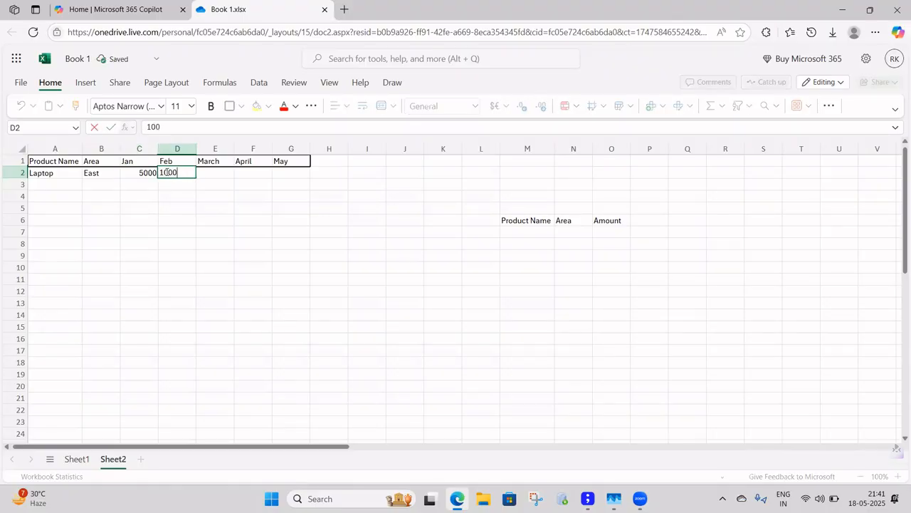
pyautogui.click(217, 173)
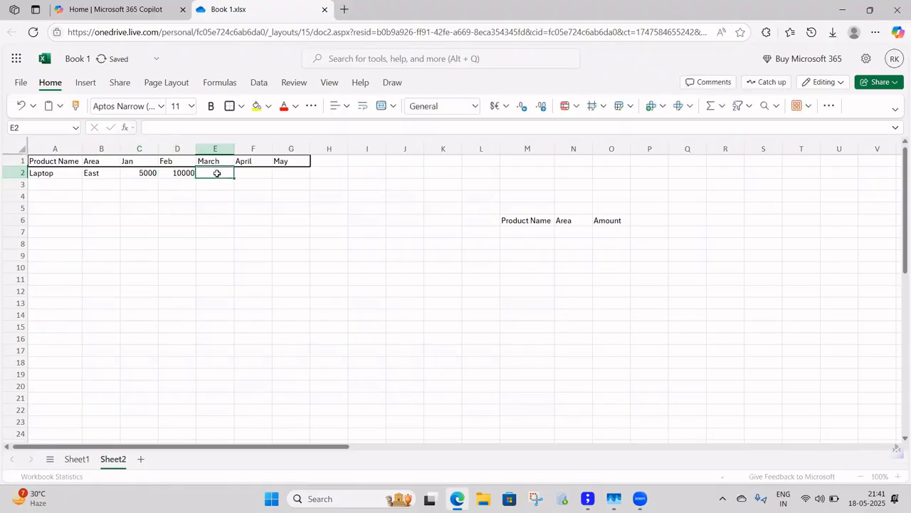
pyautogui.write('150000')
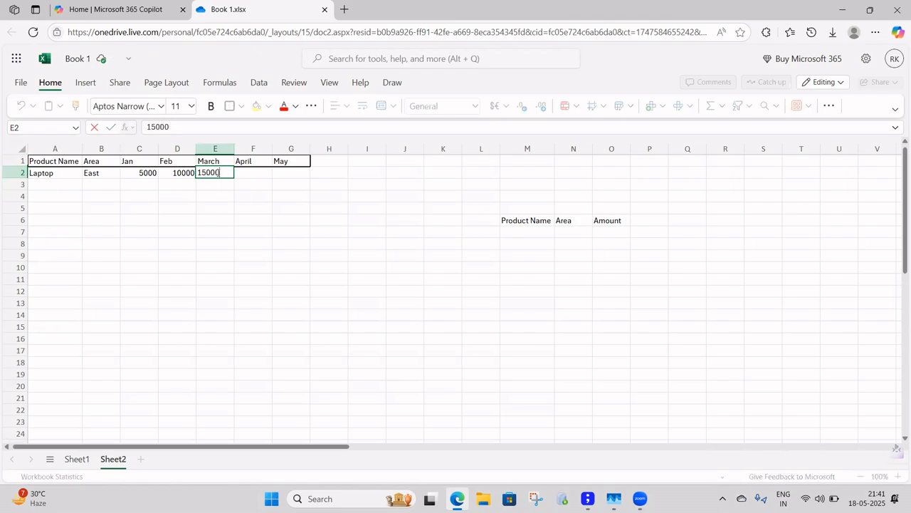
pyautogui.click(251, 174)
pyautogui.write('20000')
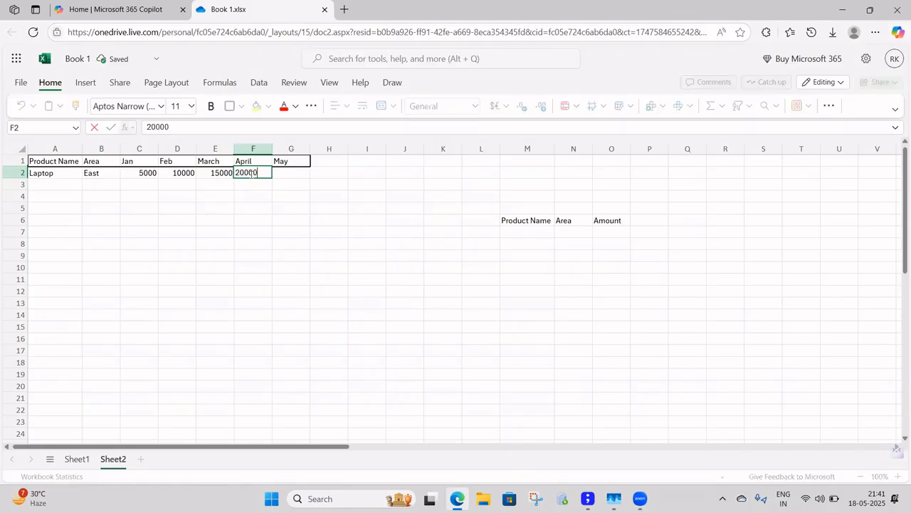
pyautogui.click(289, 173)
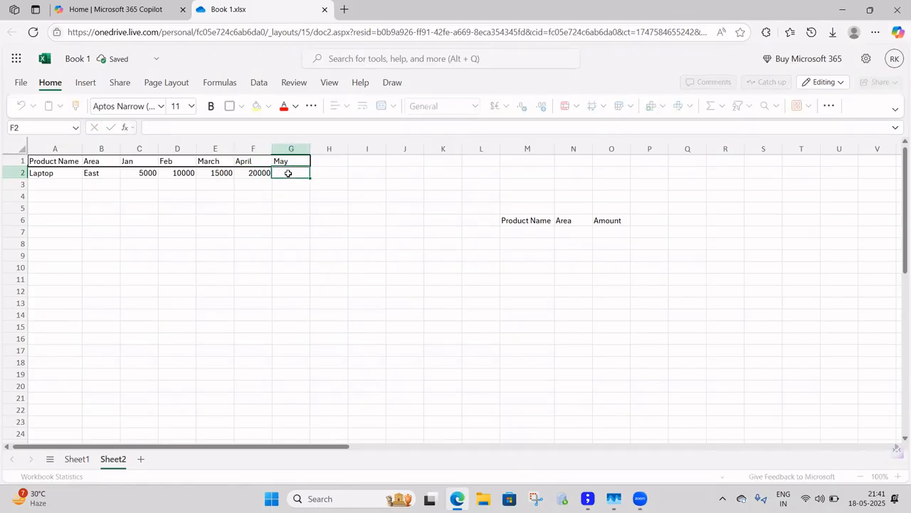
pyautogui.write('25000')
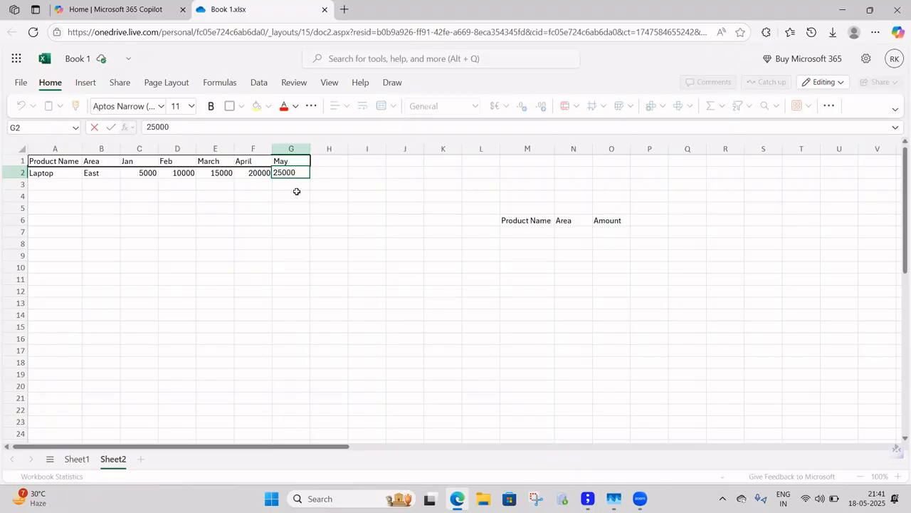
pyautogui.click(297, 191)
# Enter Mouse as the product name and East as the area in row 3
pyautogui.click(61, 187)
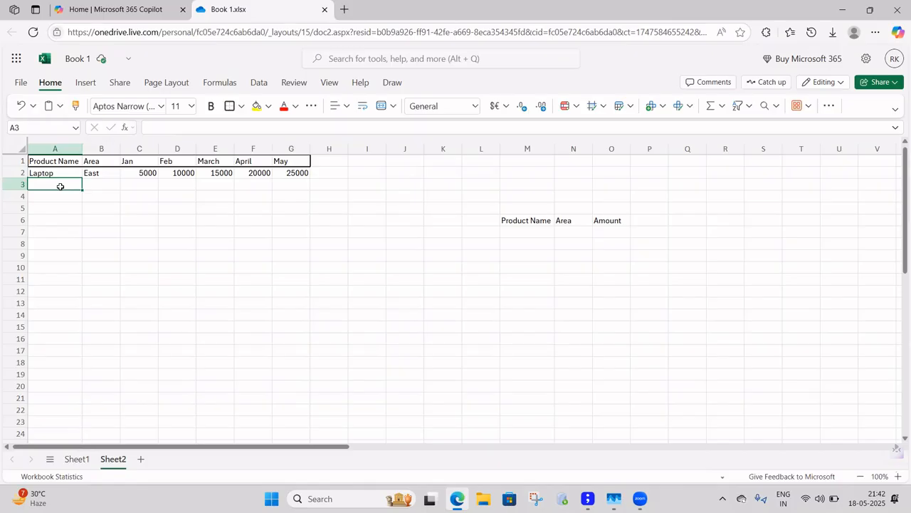
pyautogui.write('Mous')
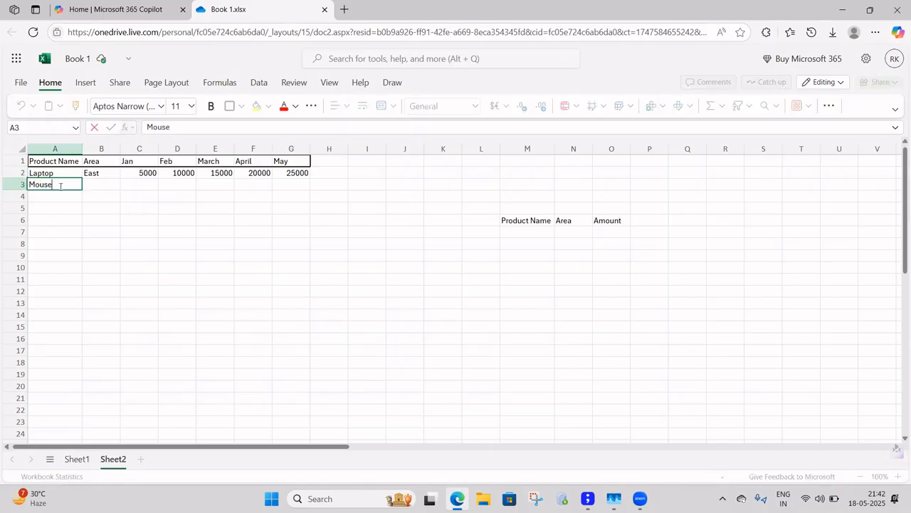
pyautogui.write('e')
pyautogui.click(95, 185)
pyautogui.write('East')
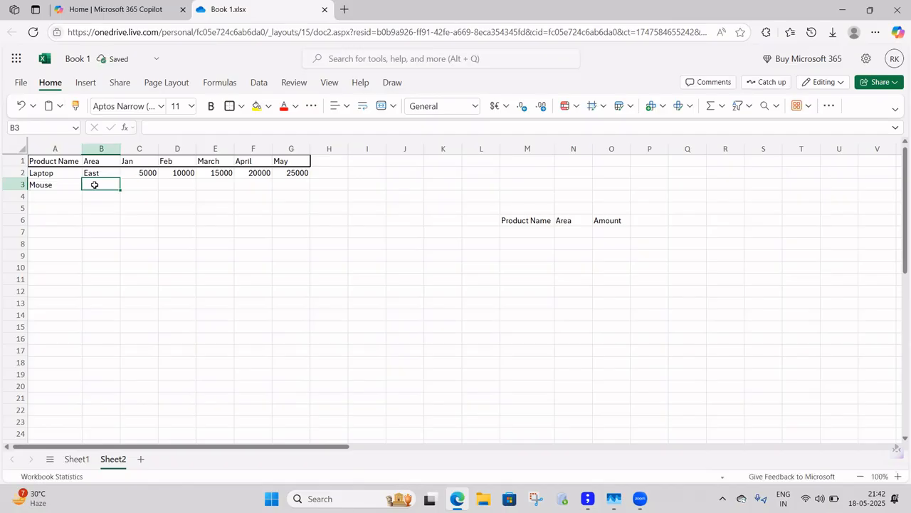
# Fill in the Mouse row's January to May amounts with 500, 250, 780, 600 and 450
pyautogui.click(141, 188)
pyautogui.write('500')
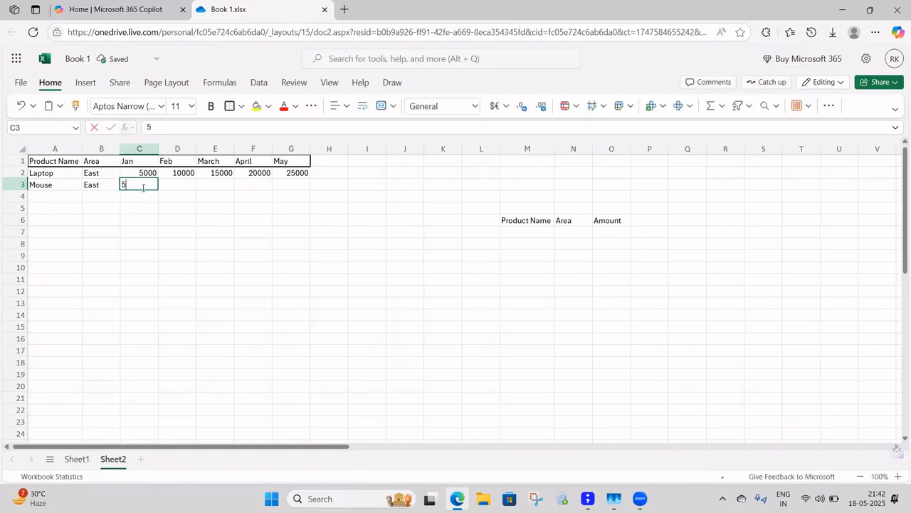
pyautogui.click(179, 185)
pyautogui.write('2')
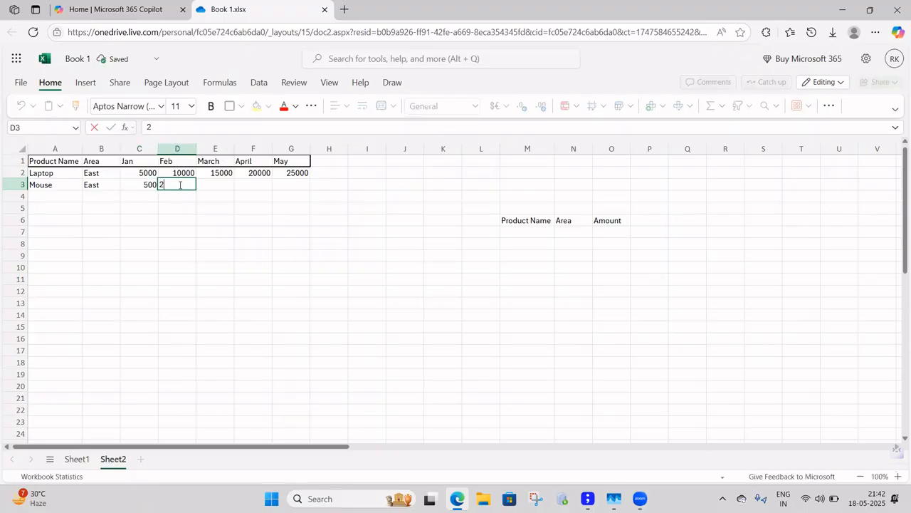
pyautogui.write('50')
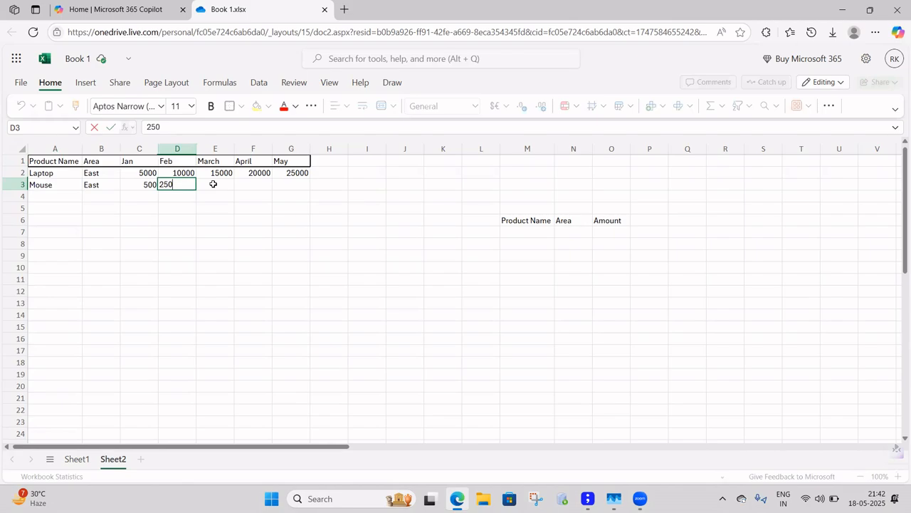
pyautogui.click(213, 183)
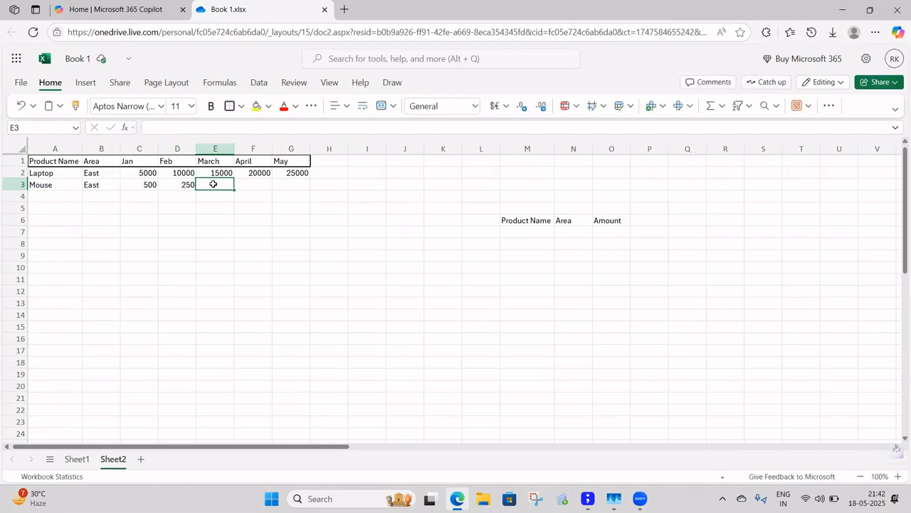
pyautogui.write('780')
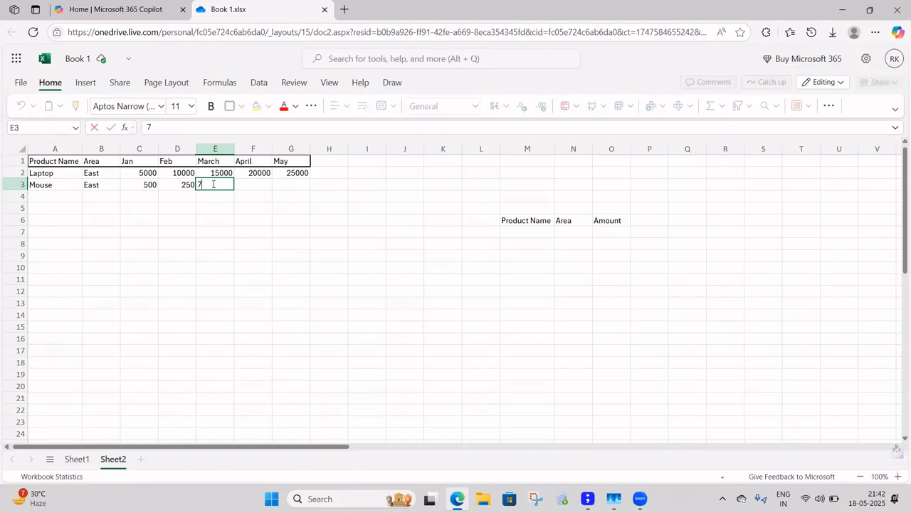
pyautogui.click(263, 182)
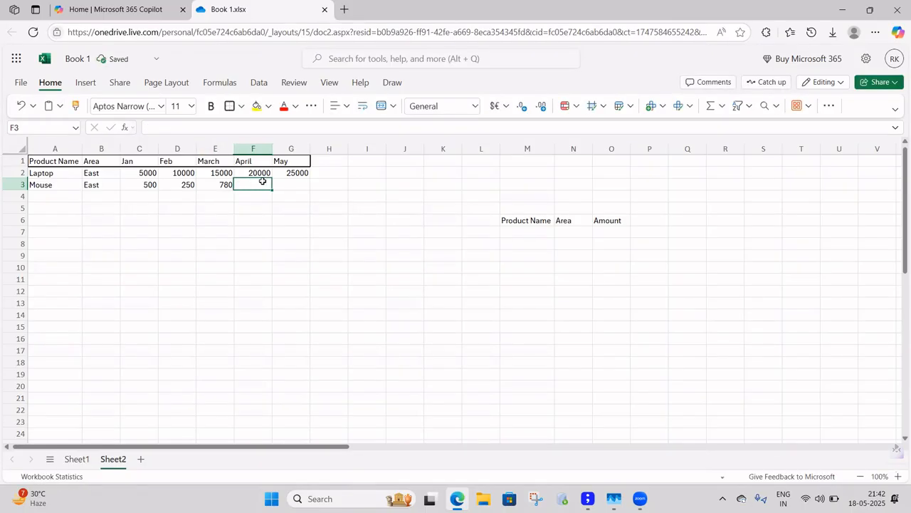
pyautogui.write('600')
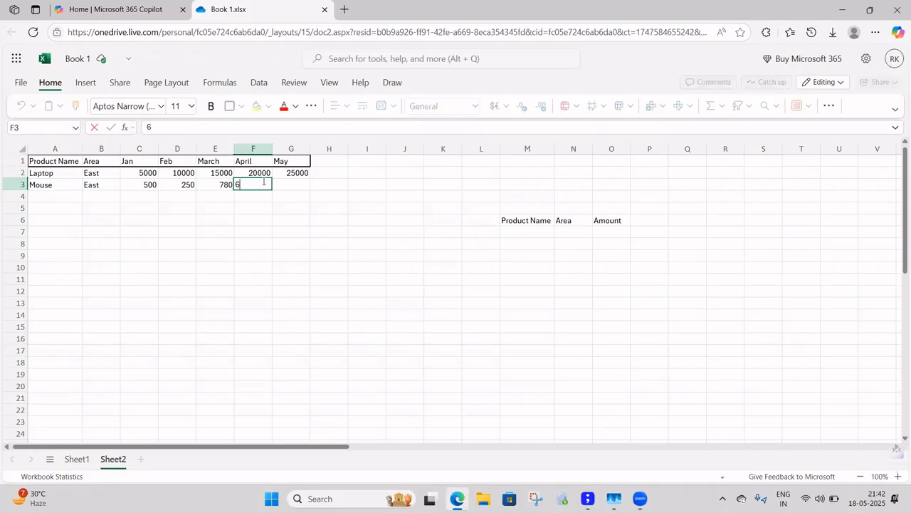
pyautogui.click(299, 186)
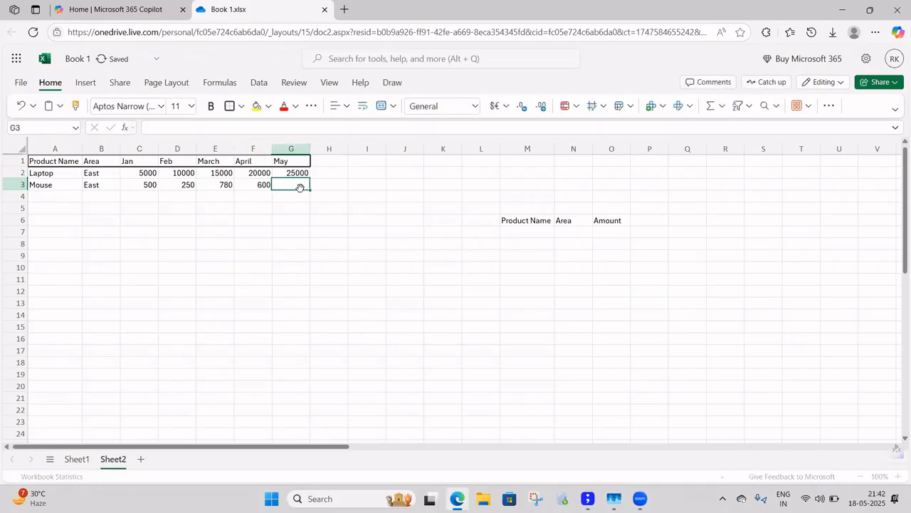
pyautogui.write('450')
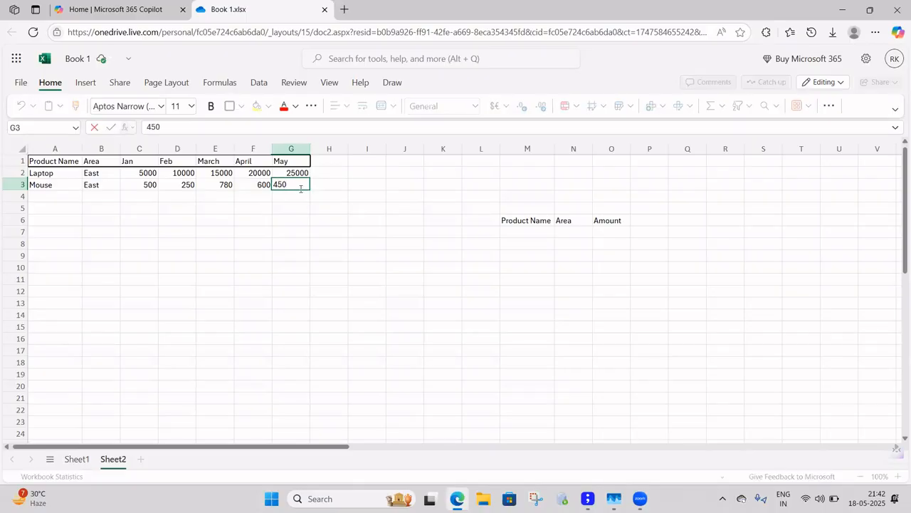
pyautogui.click(353, 204)
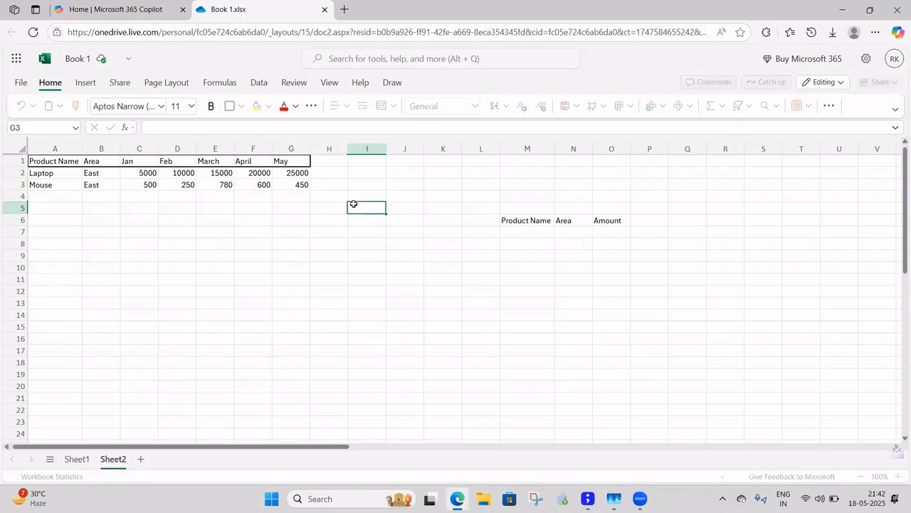
# Enter Keyboard as the product name and East as the area in row 4
pyautogui.click(48, 195)
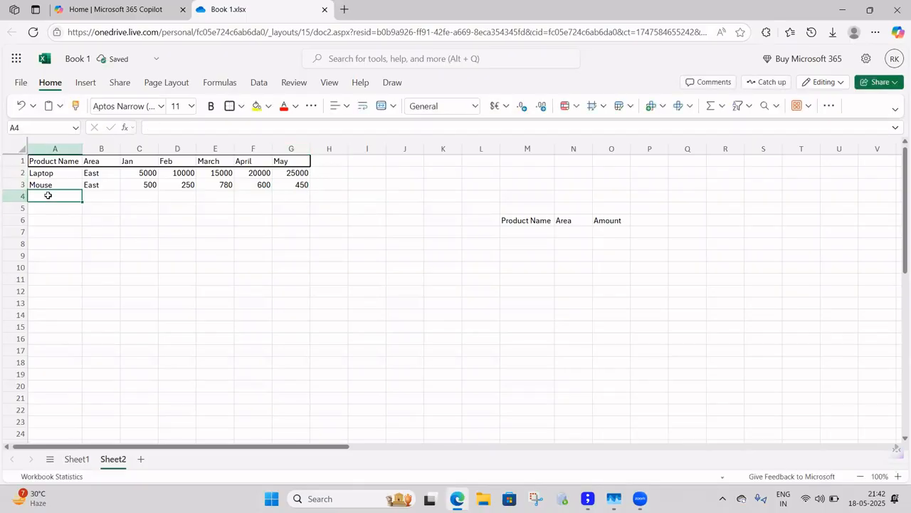
pyautogui.write('Key')
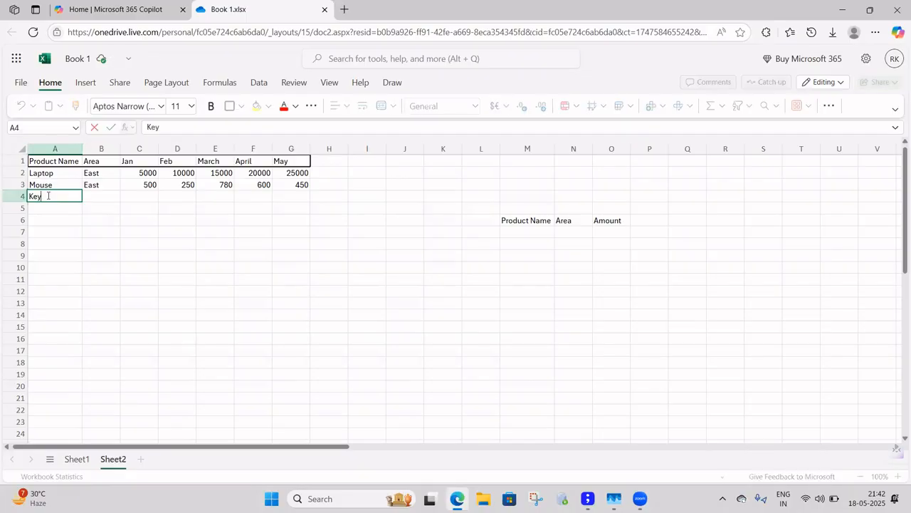
pyautogui.write('board')
pyautogui.click(90, 196)
pyautogui.write('East')
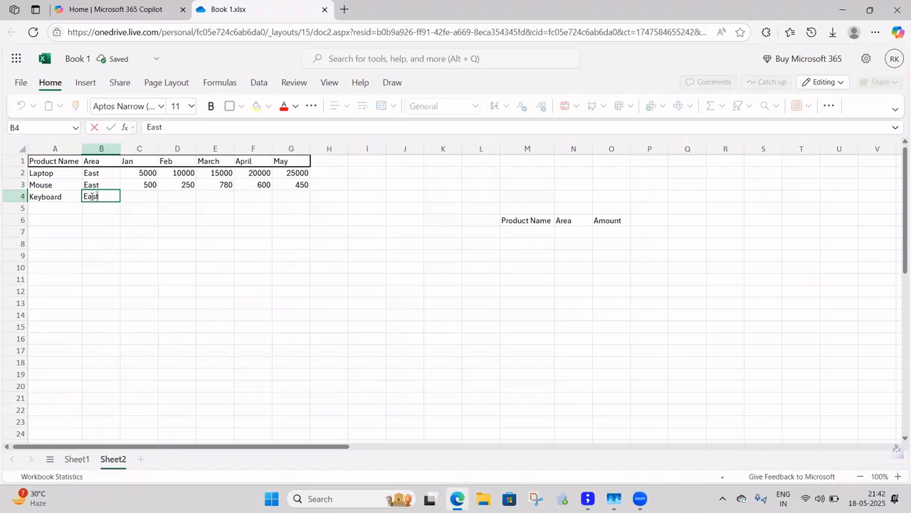
# Fill in the Keyboard row's January to May amounts with 2000, 3000, 4000, 5000 and 6000
pyautogui.click(136, 197)
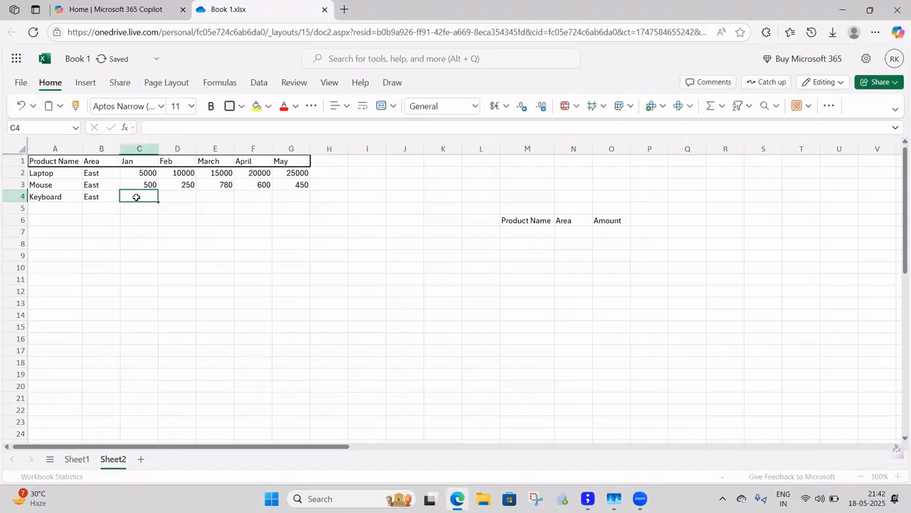
pyautogui.write('2')
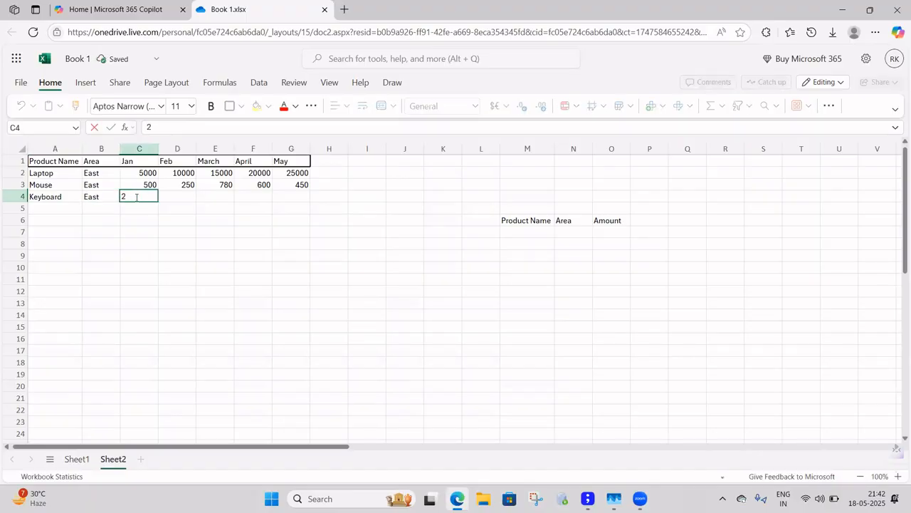
pyautogui.write('000')
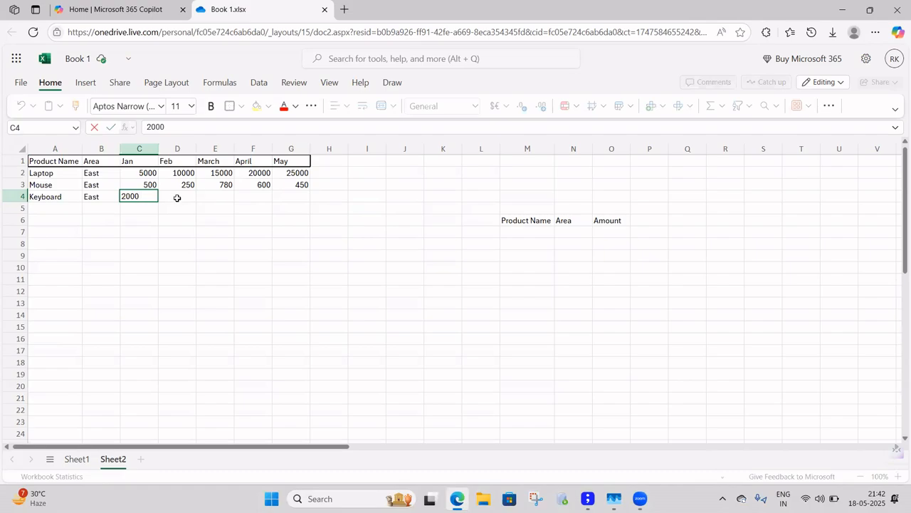
pyautogui.click(173, 193)
pyautogui.write('3000')
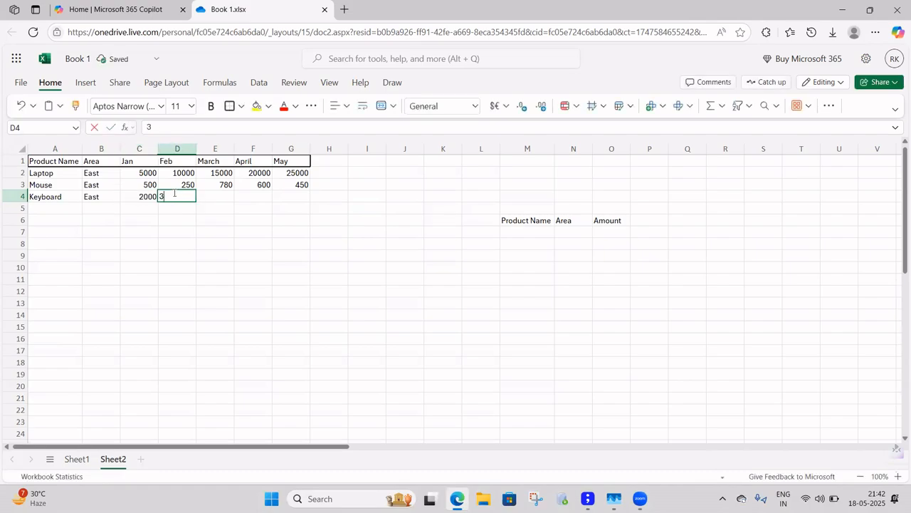
pyautogui.click(214, 195)
pyautogui.write('4000')
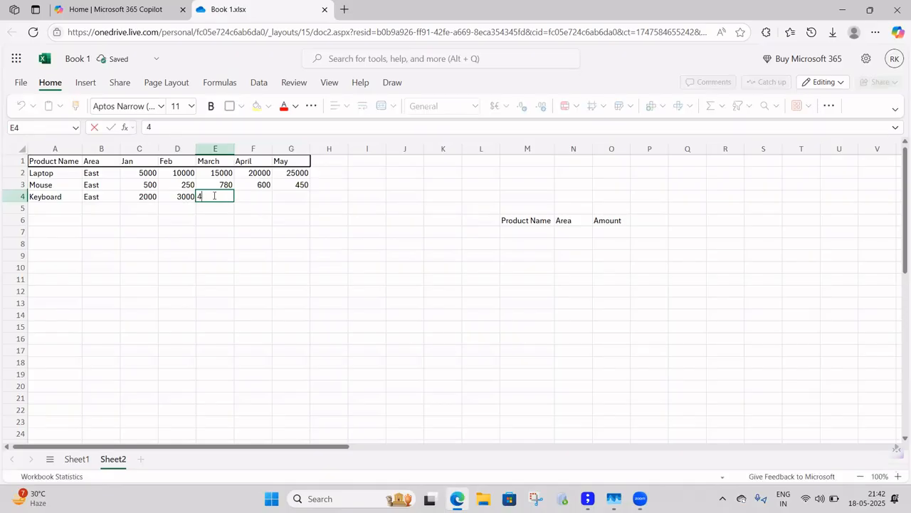
pyautogui.click(255, 197)
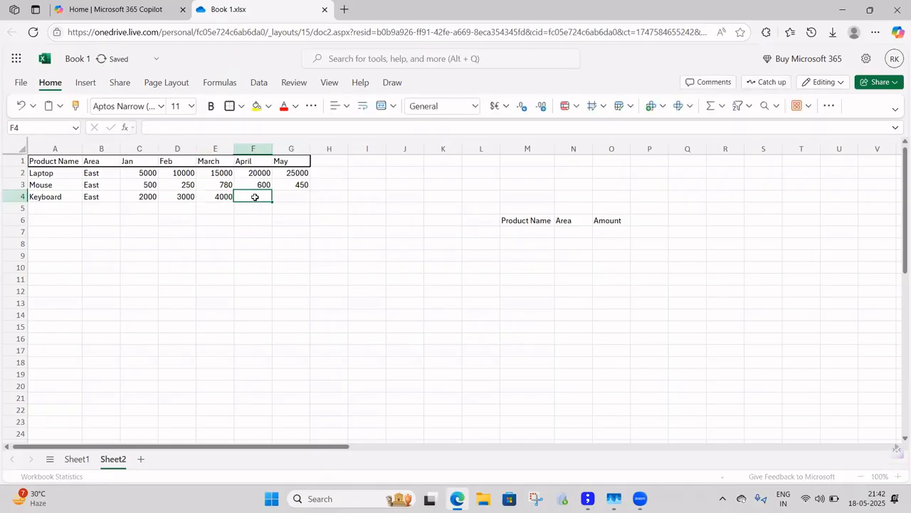
pyautogui.write('6')
pyautogui.press('BackSpace')
pyautogui.write('5000')
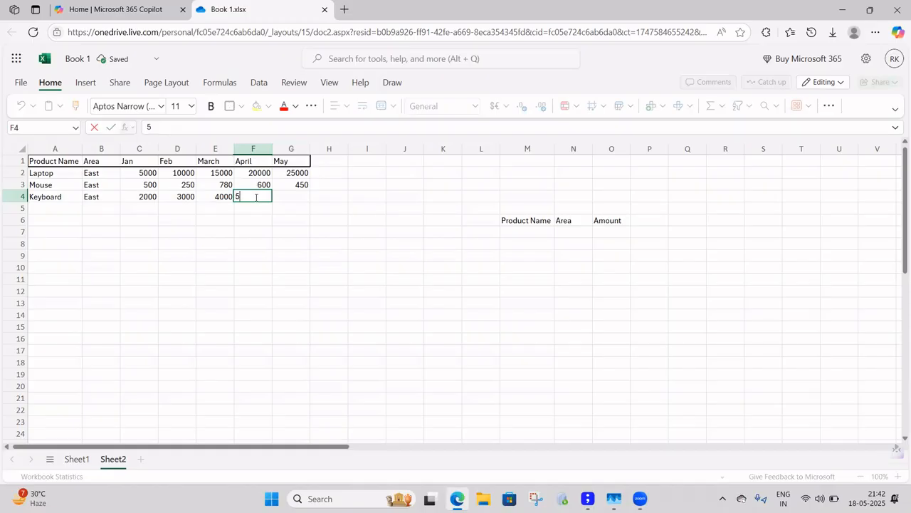
pyautogui.click(295, 201)
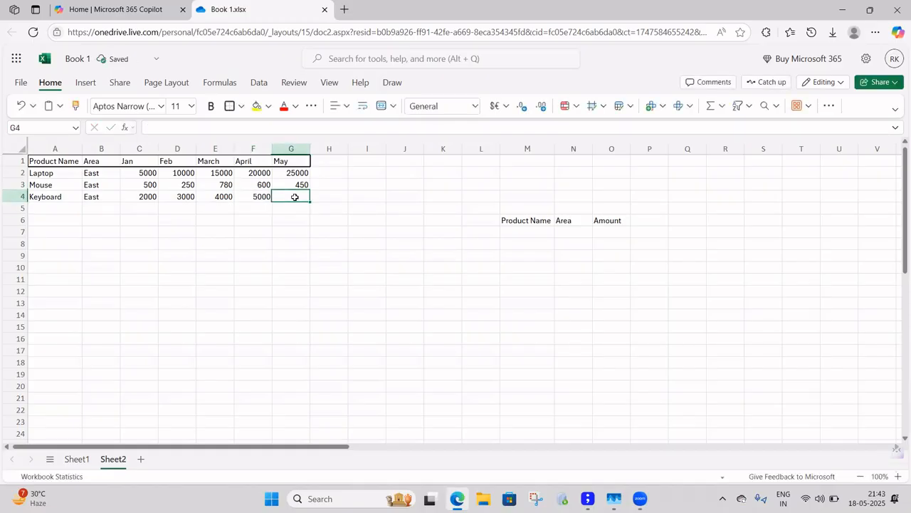
pyautogui.write('6000')
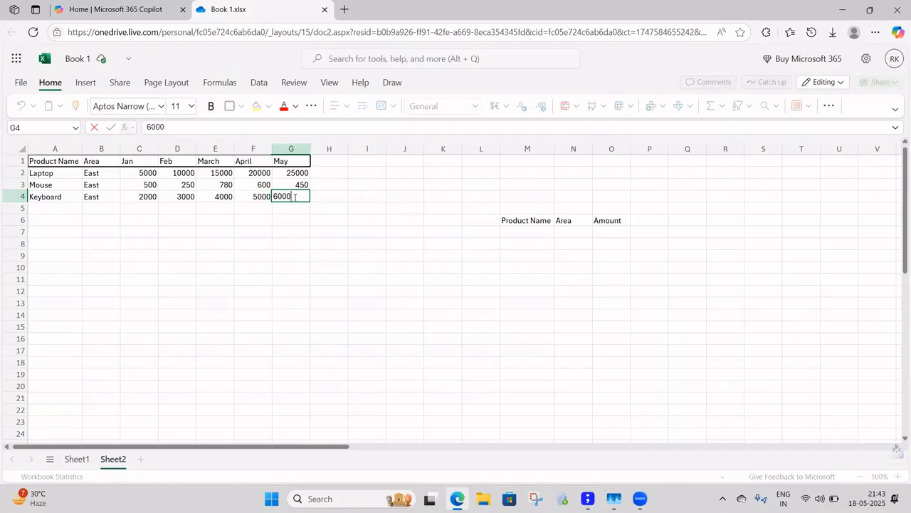
pyautogui.click(357, 199)
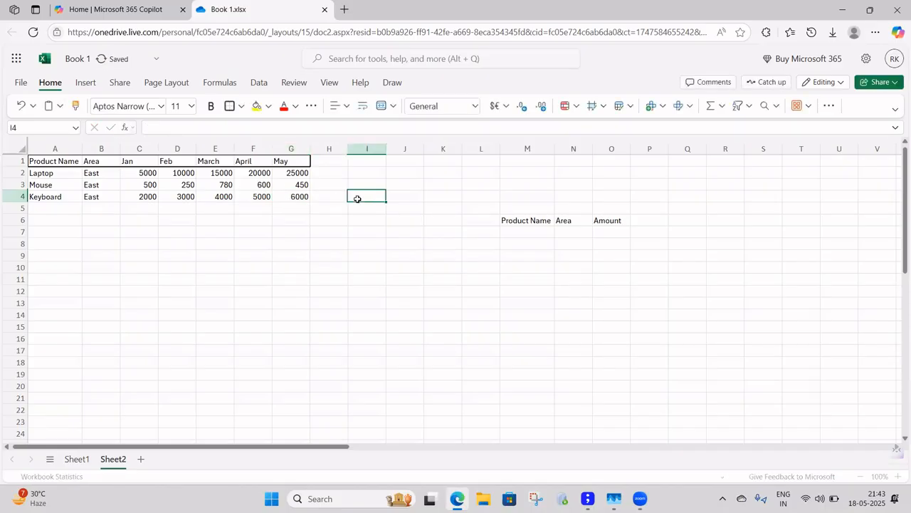
# Enter Mike as the product name in row 5 and copy East from the row above as its area
pyautogui.click(53, 210)
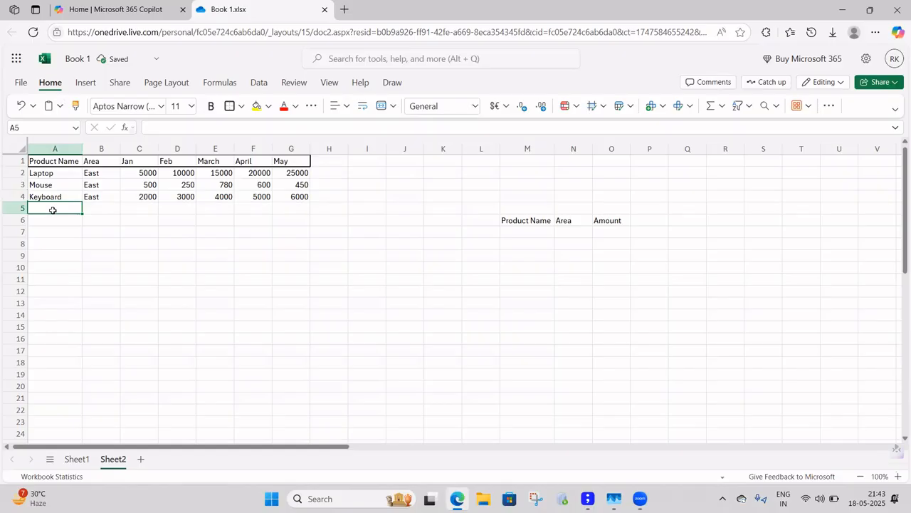
pyautogui.write('Mike')
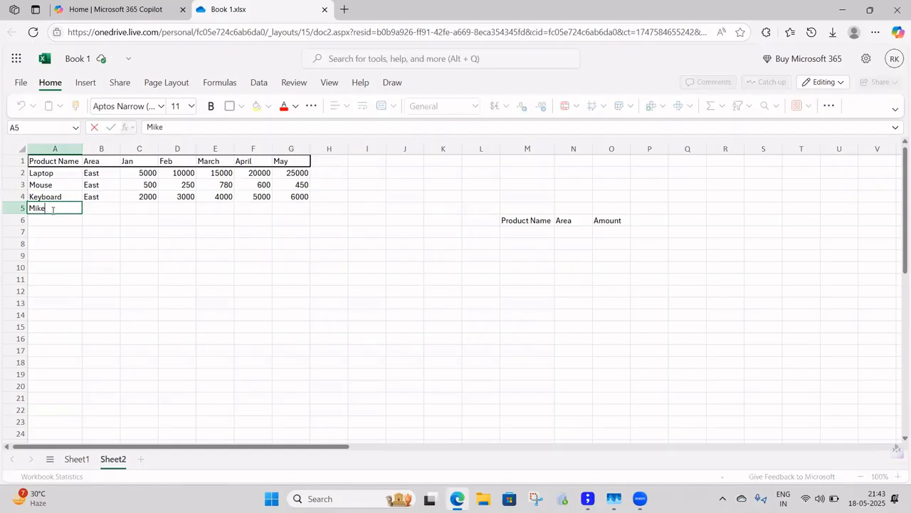
pyautogui.click(93, 197)
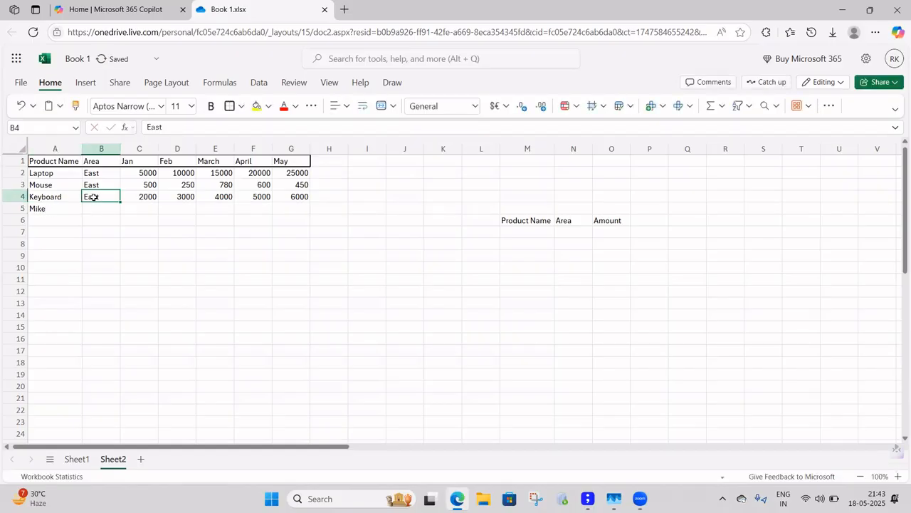
pyautogui.hotkey('ctrl', 'c')
pyautogui.click(95, 206)
pyautogui.hotkey('ctrl', 'v')
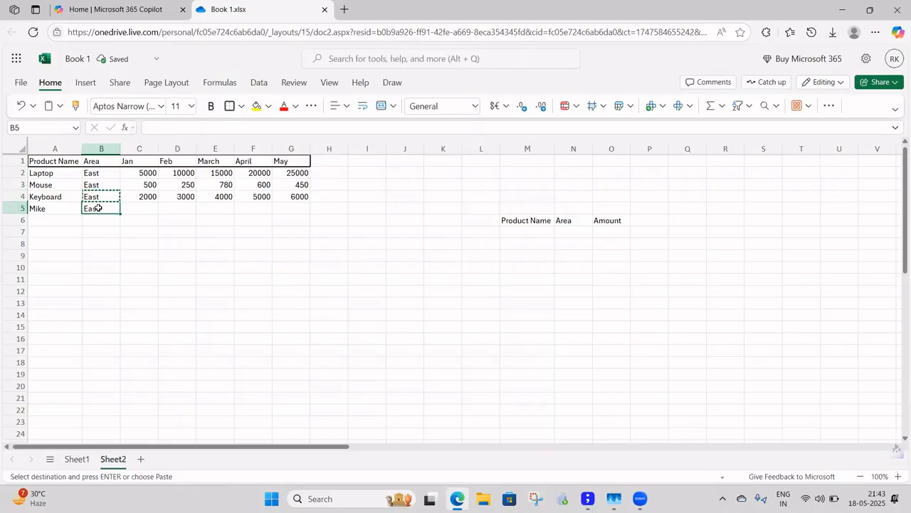
# Fill in the Mike row's January to May amounts with 1200, 1300, 1400, 1500 and 1600
pyautogui.click(132, 211)
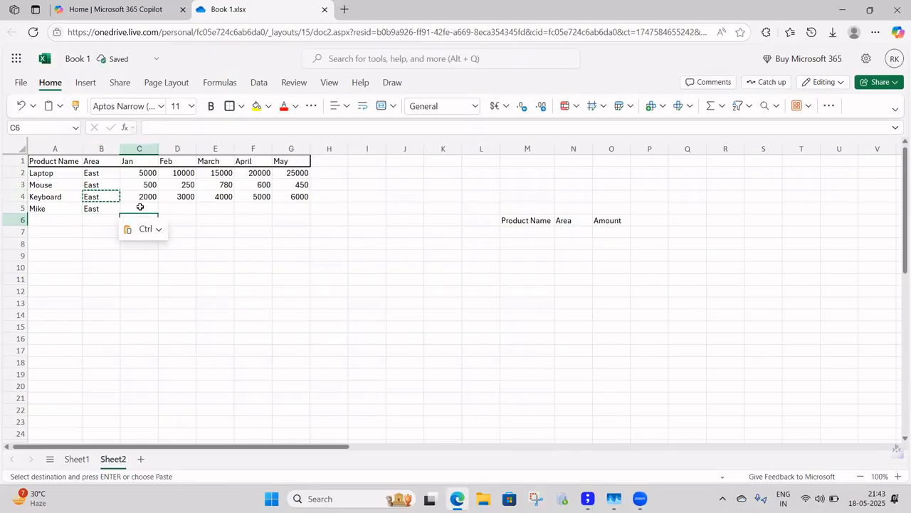
pyautogui.write('1200')
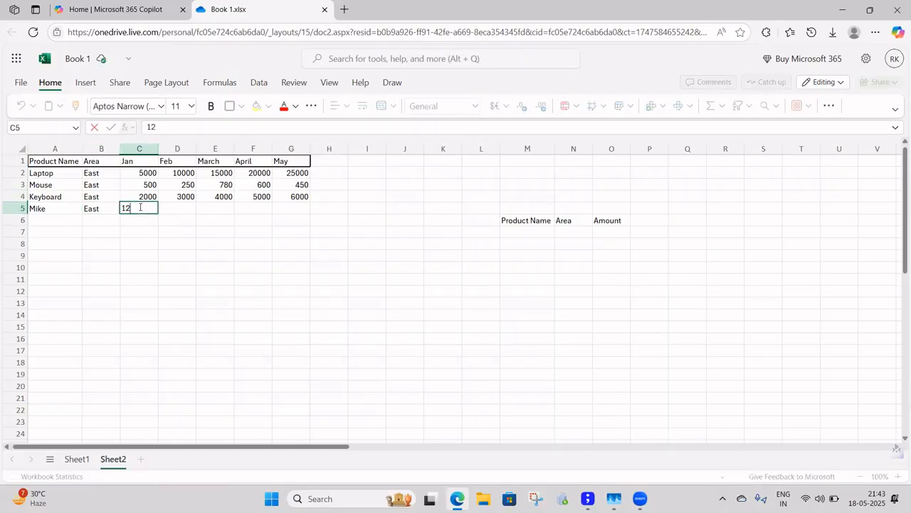
pyautogui.click(173, 208)
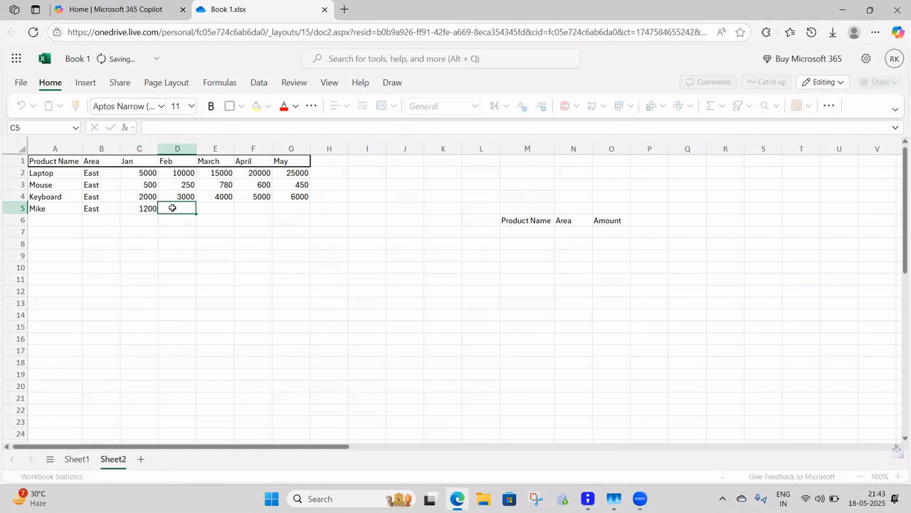
pyautogui.write('1300')
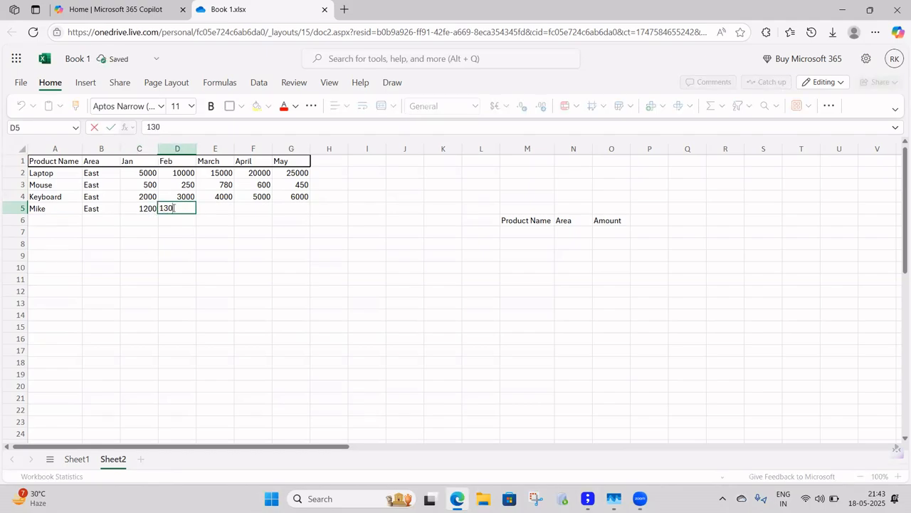
pyautogui.click(216, 210)
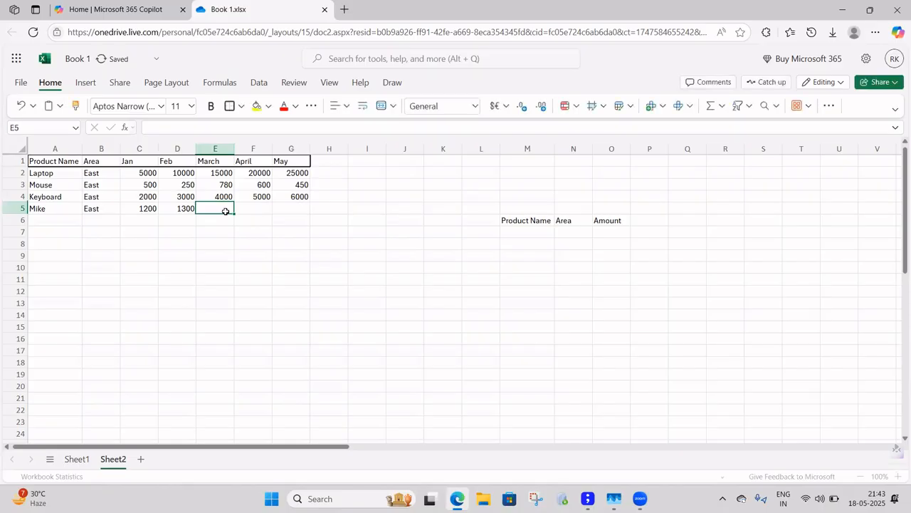
pyautogui.write('1400')
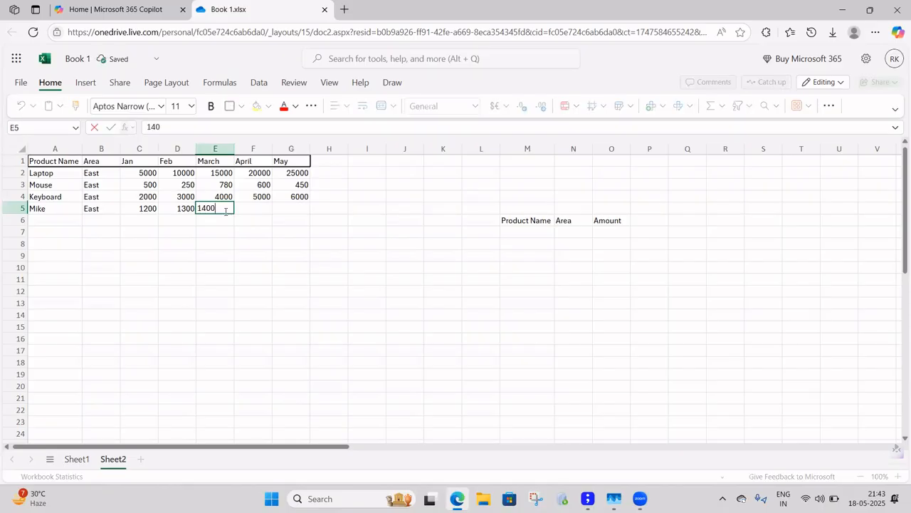
pyautogui.click(260, 207)
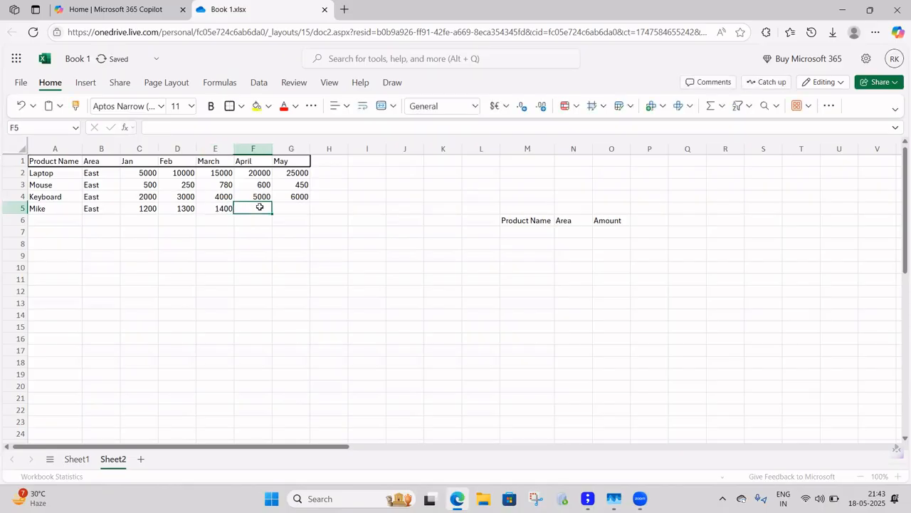
pyautogui.write('15')
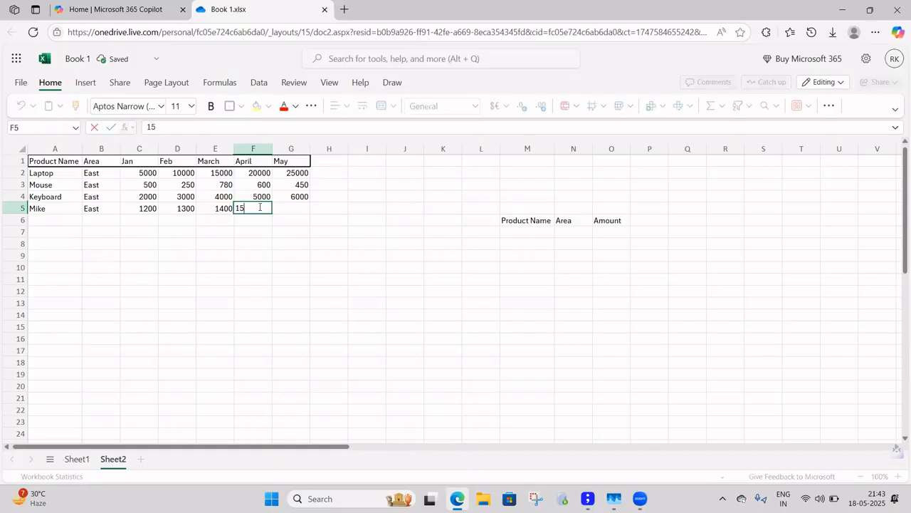
pyautogui.write('00')
pyautogui.click(297, 212)
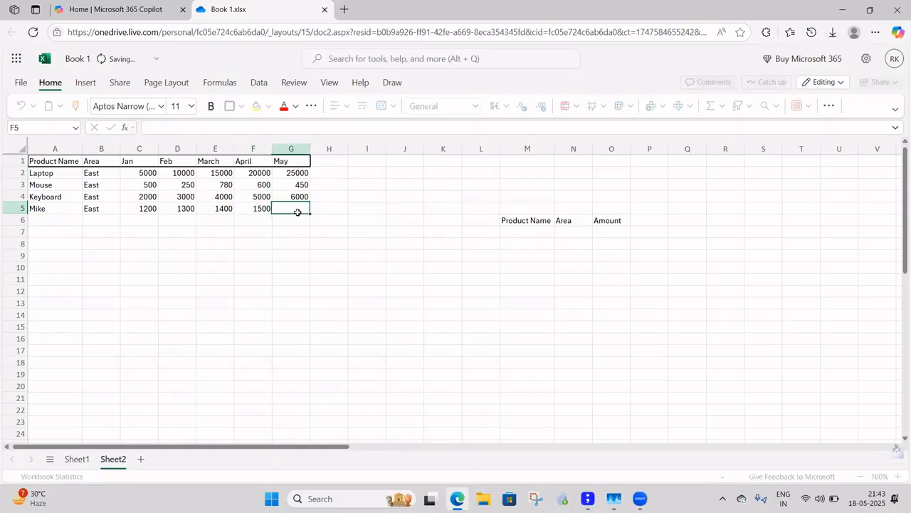
pyautogui.write('16000')
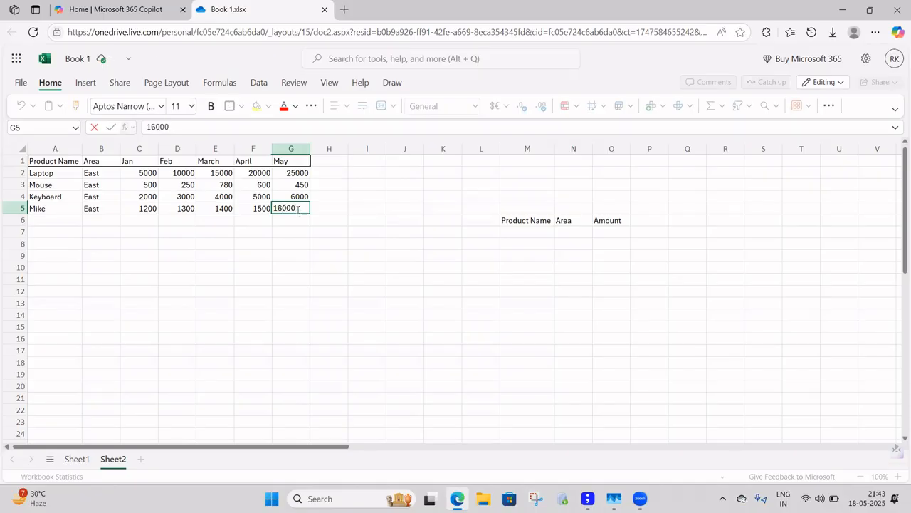
pyautogui.click(369, 216)
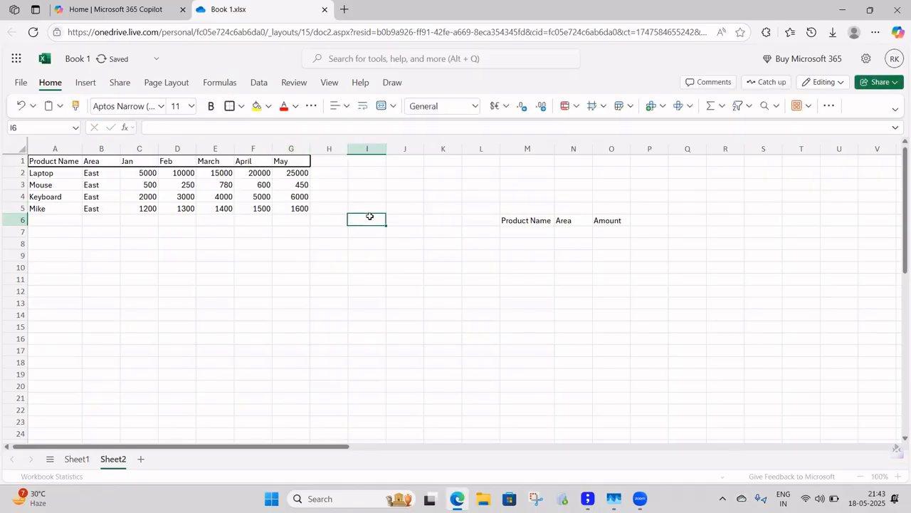
pyautogui.click(102, 173)
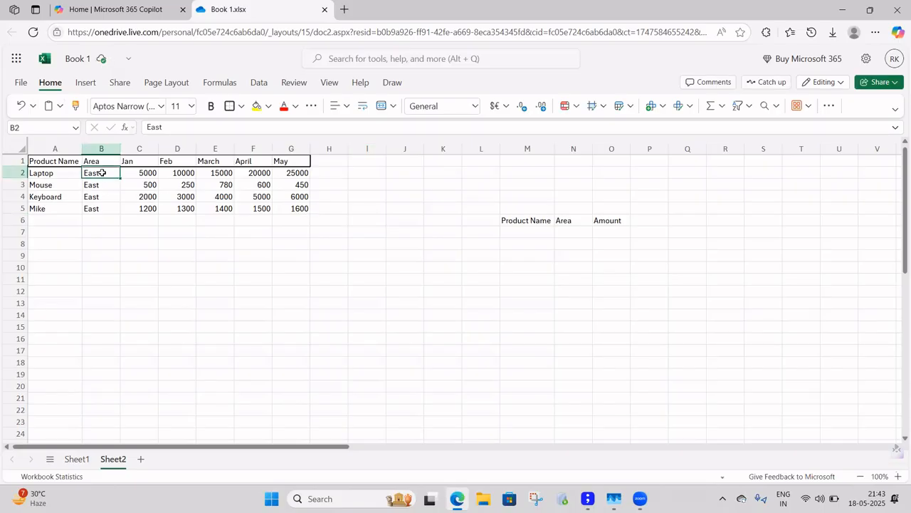
pyautogui.click(56, 177)
pyautogui.moveTo(56, 177); pyautogui.dragTo(294, 204)
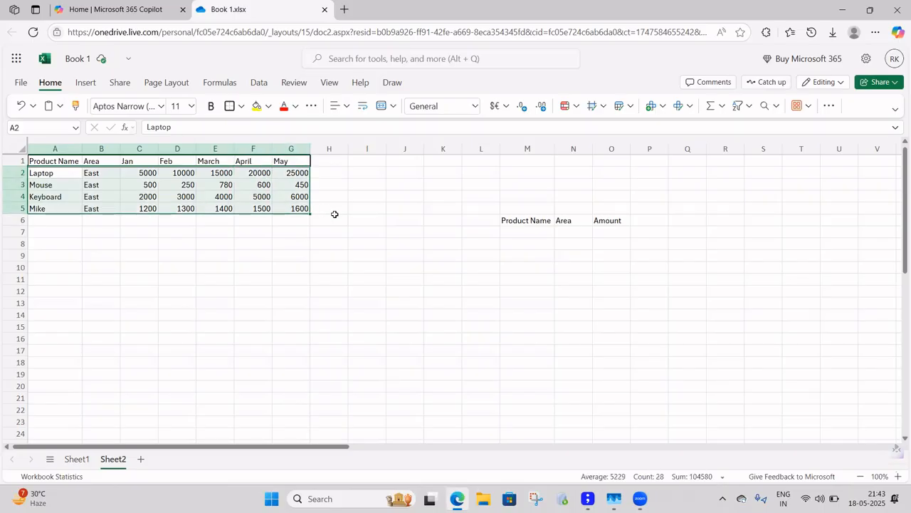
pyautogui.click(248, 239)
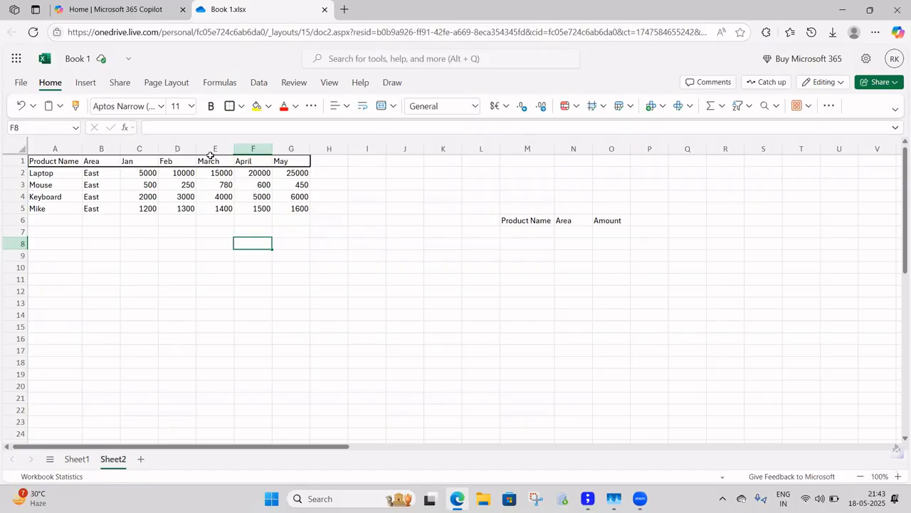
# Total the Laptop row's January to May amounts in H2 with AutoSum, keeping the other products' amounts as entered
pyautogui.moveTo(128, 172); pyautogui.dragTo(329, 168)
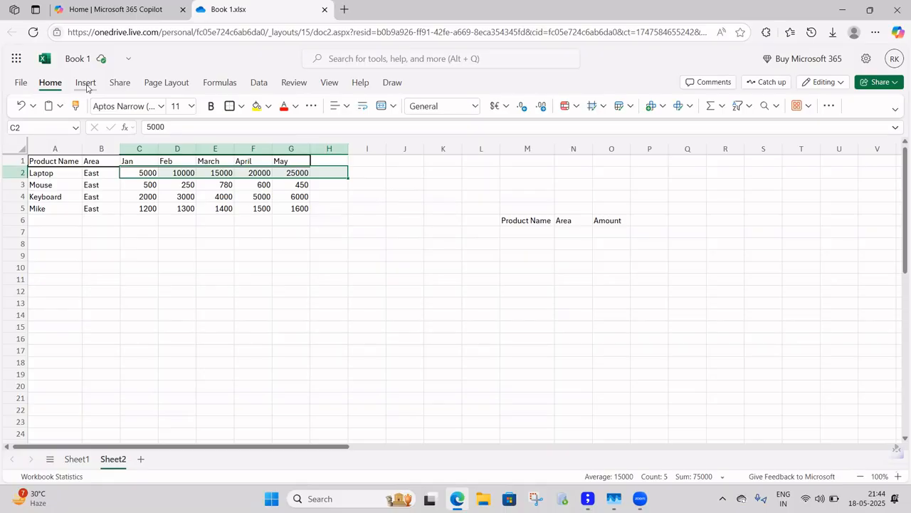
pyautogui.click(710, 107)
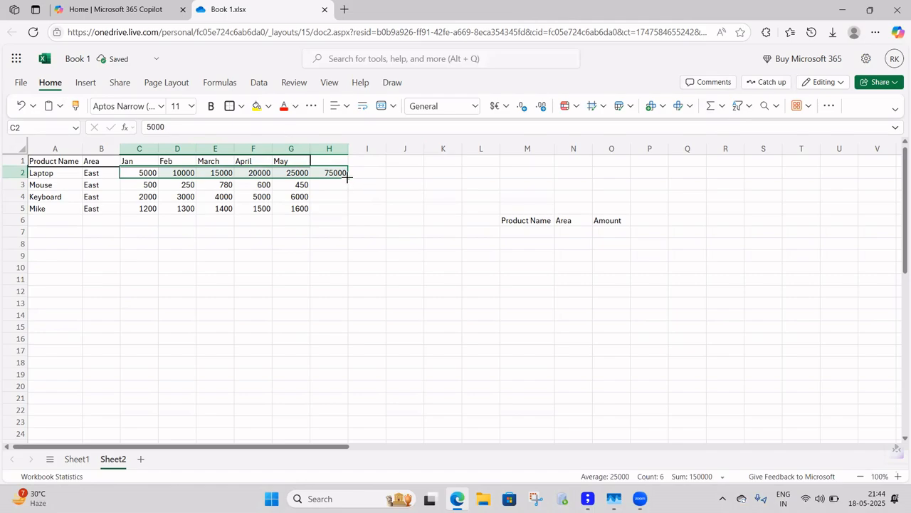
pyautogui.moveTo(347, 178); pyautogui.dragTo(349, 208)
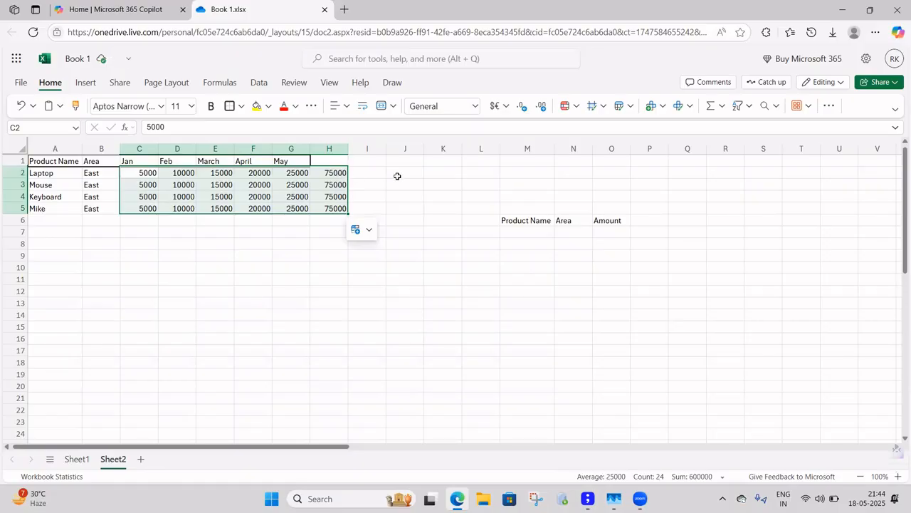
pyautogui.hotkey('ctrl', 'z')
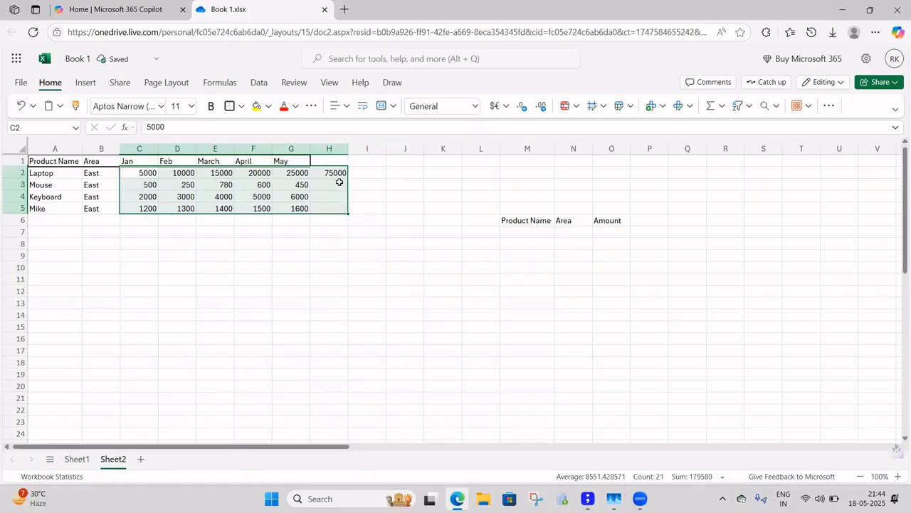
# Total the January to May amounts of the Mouse, Keyboard and Mike rows in H3:H5 with AutoSum, one row at a time
pyautogui.click(339, 182)
pyautogui.moveTo(149, 184); pyautogui.dragTo(321, 186)
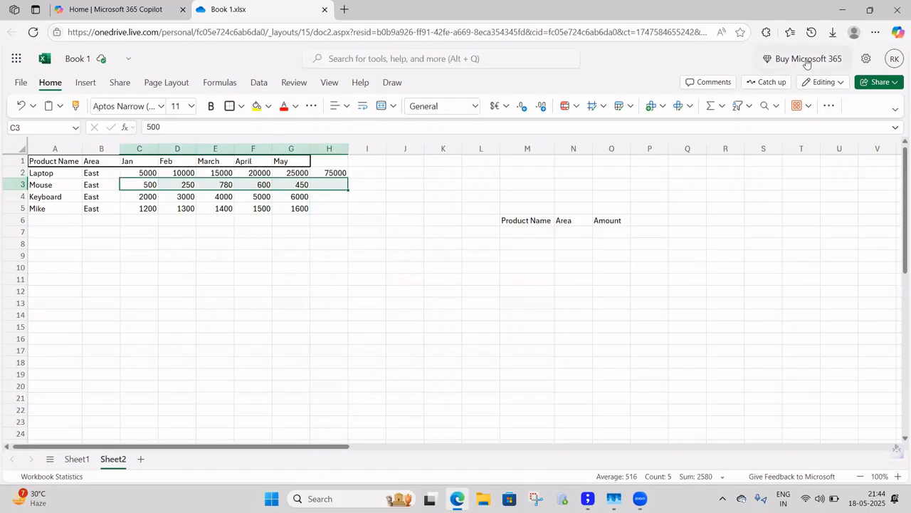
pyautogui.click(712, 107)
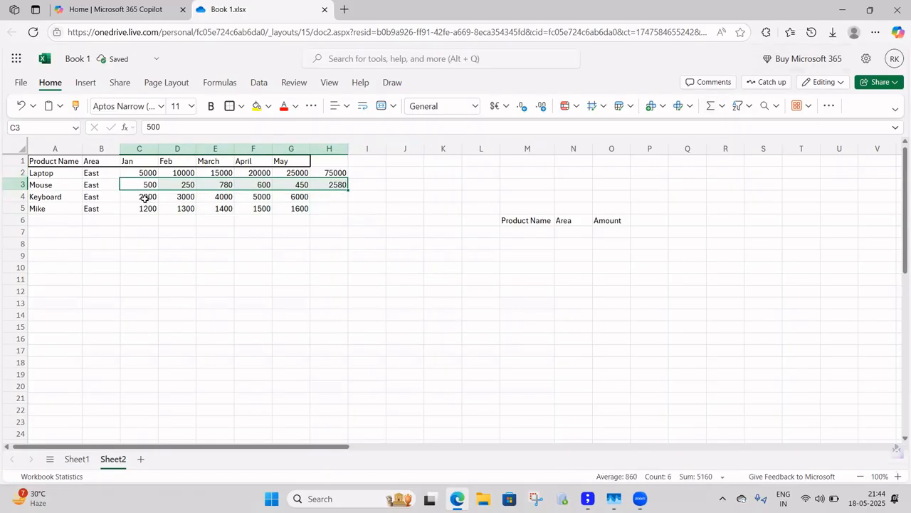
pyautogui.moveTo(146, 197); pyautogui.dragTo(332, 196)
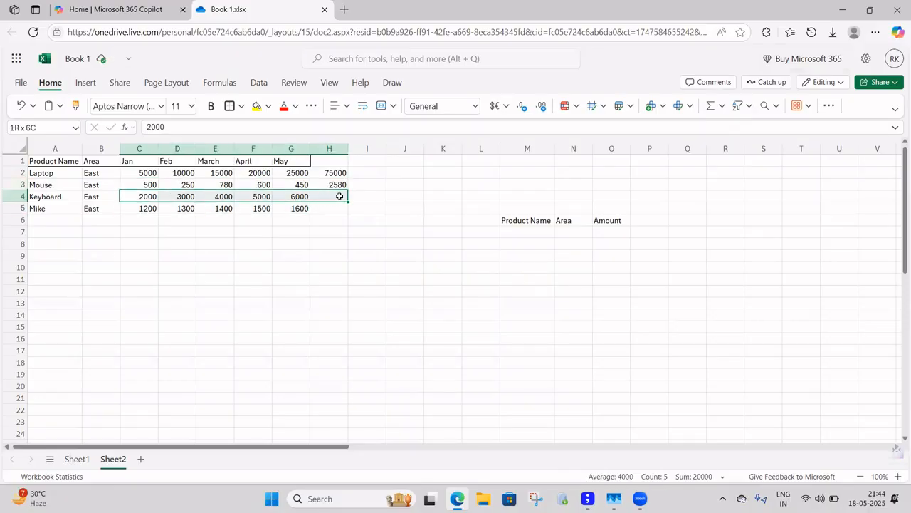
pyautogui.click(710, 107)
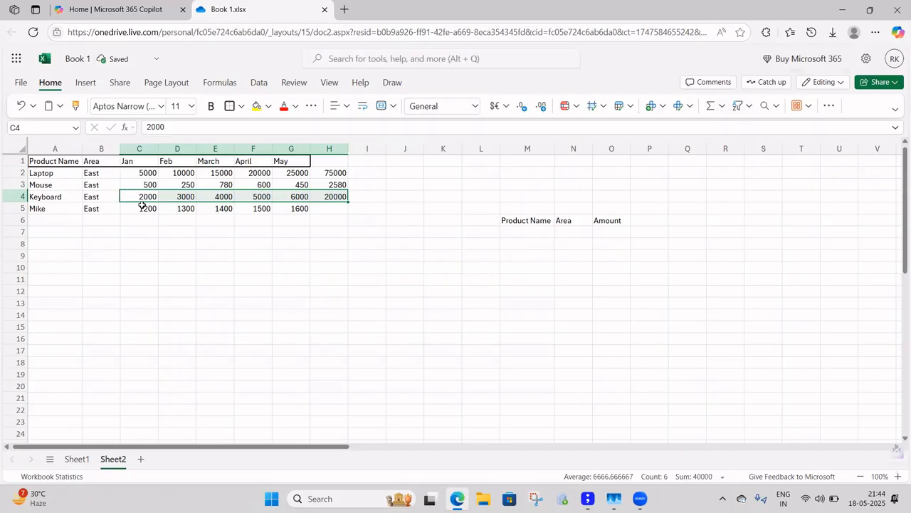
pyautogui.moveTo(143, 206); pyautogui.dragTo(330, 206)
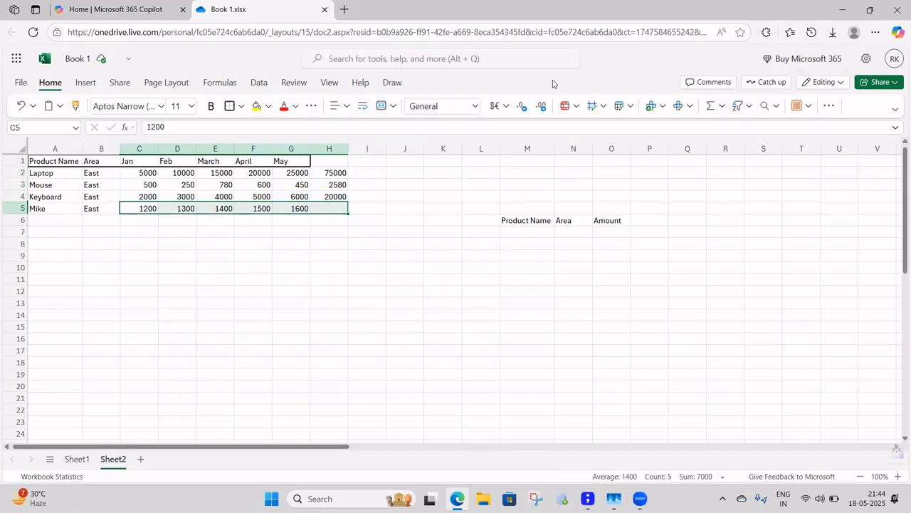
pyautogui.click(710, 106)
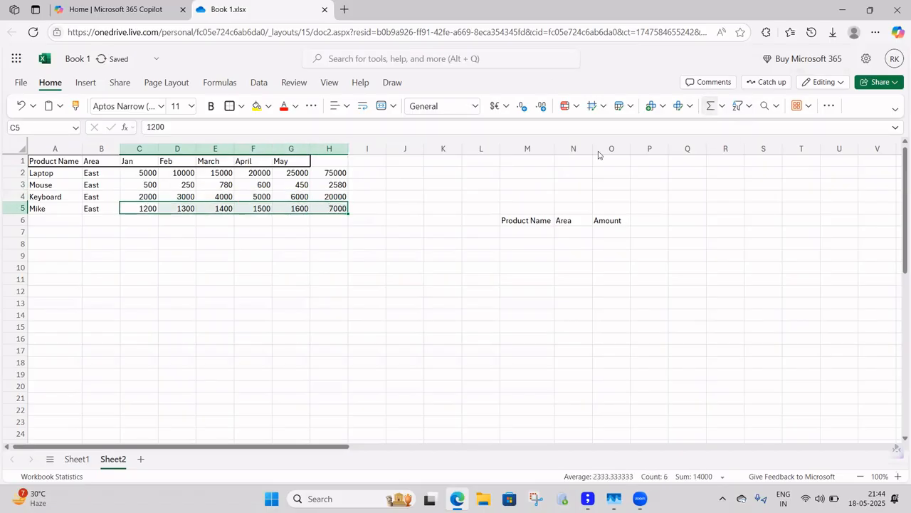
pyautogui.click(330, 303)
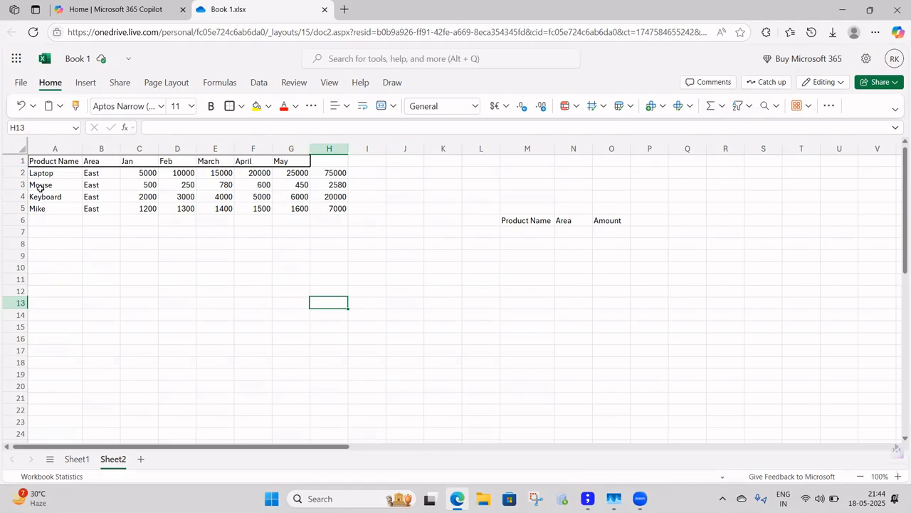
# Total the January amounts in C6 with the formula =SUM(C2:C5), dismiss the insert function notice, and check the formula
pyautogui.click(134, 223)
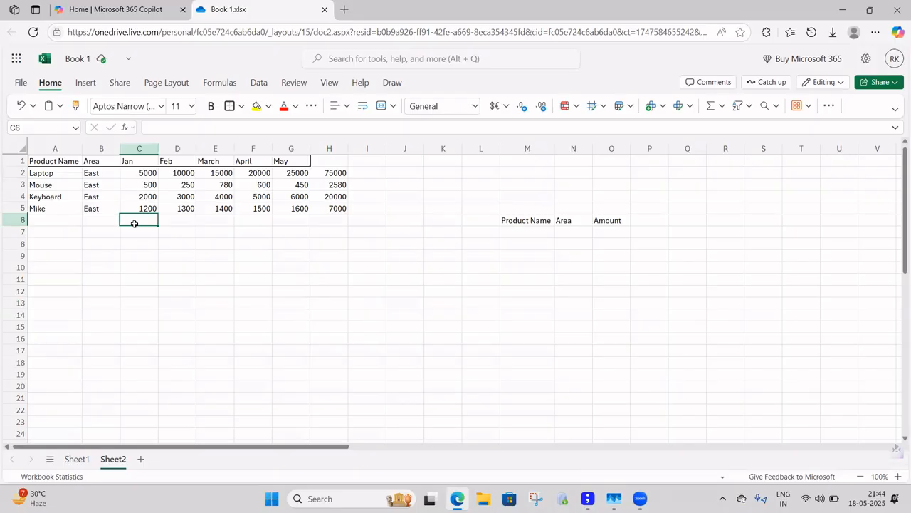
pyautogui.write('=SUM')
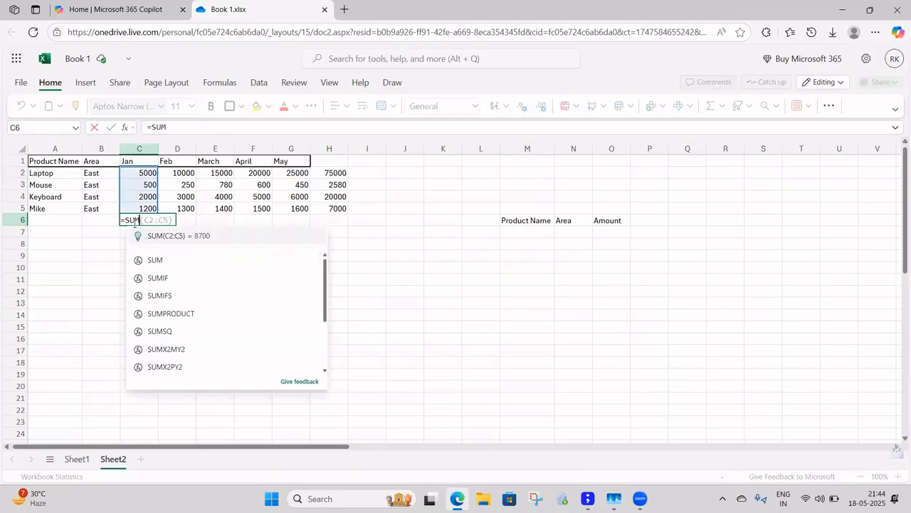
pyautogui.write('(')
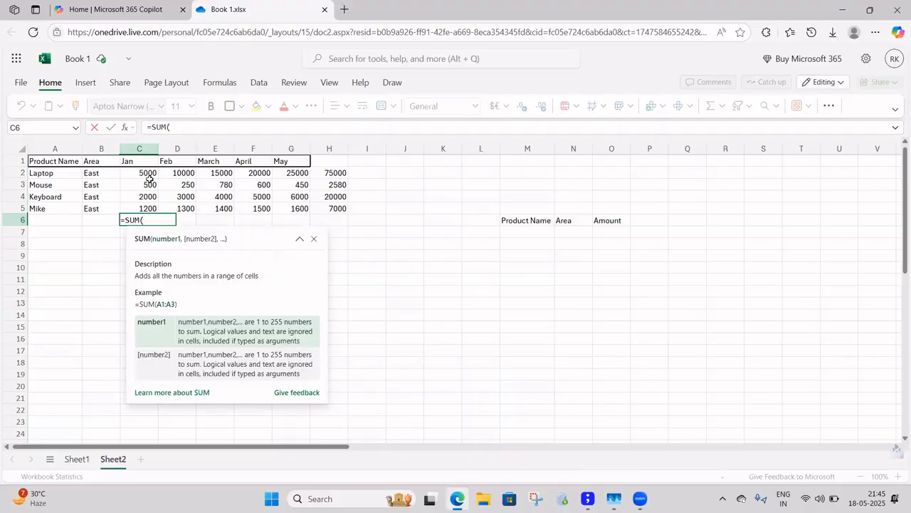
pyautogui.write('C2:')
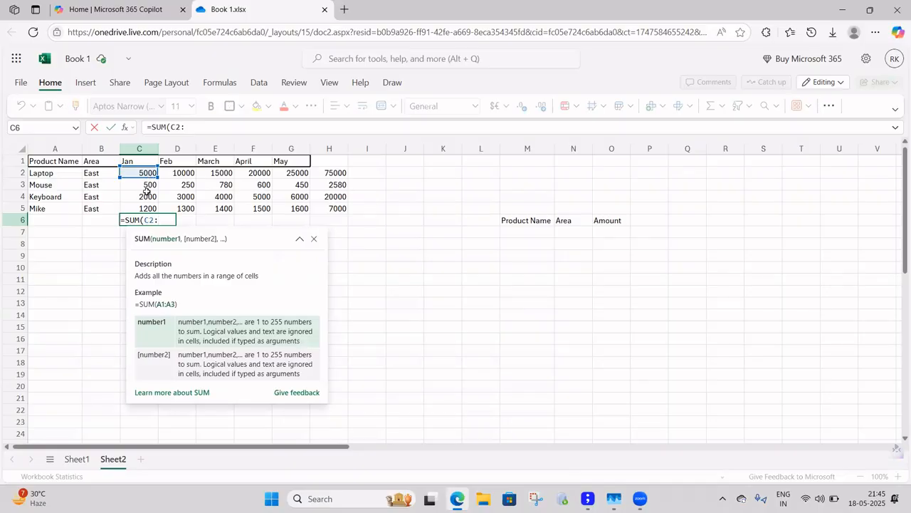
pyautogui.write('C5')
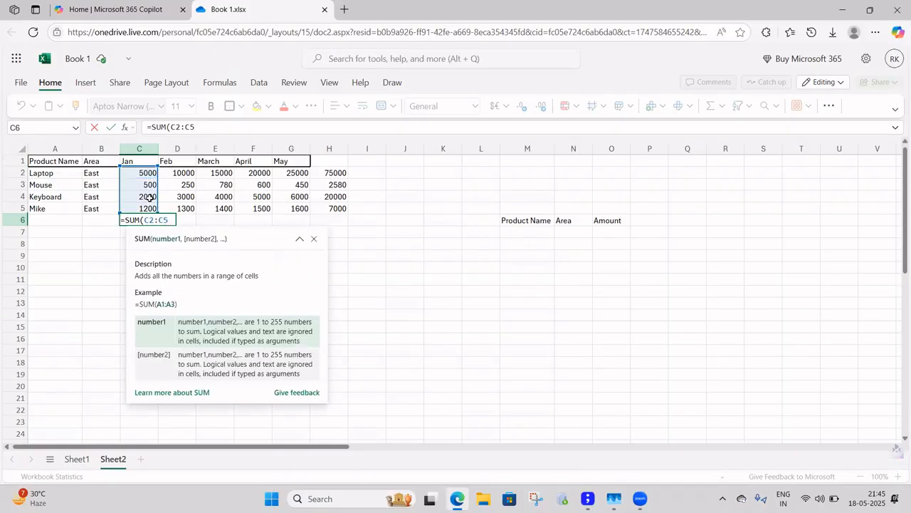
pyautogui.write(')')
pyautogui.press('Return')
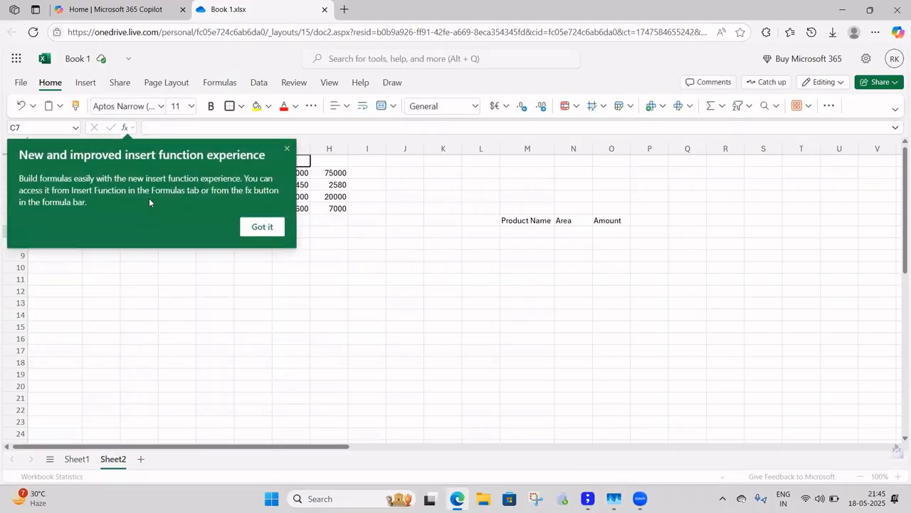
pyautogui.click(288, 148)
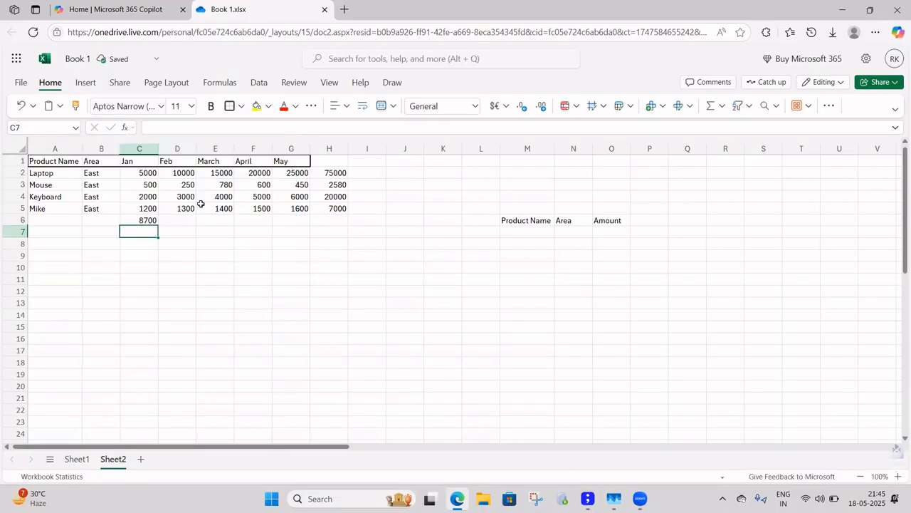
pyautogui.click(152, 220)
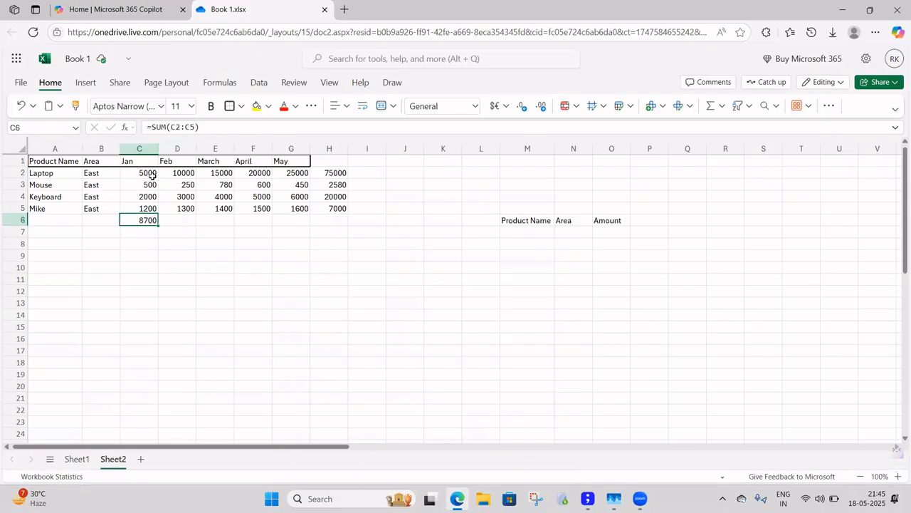
# Total the February amounts in D6 with the formula =SUM(D2:D5)
pyautogui.click(181, 223)
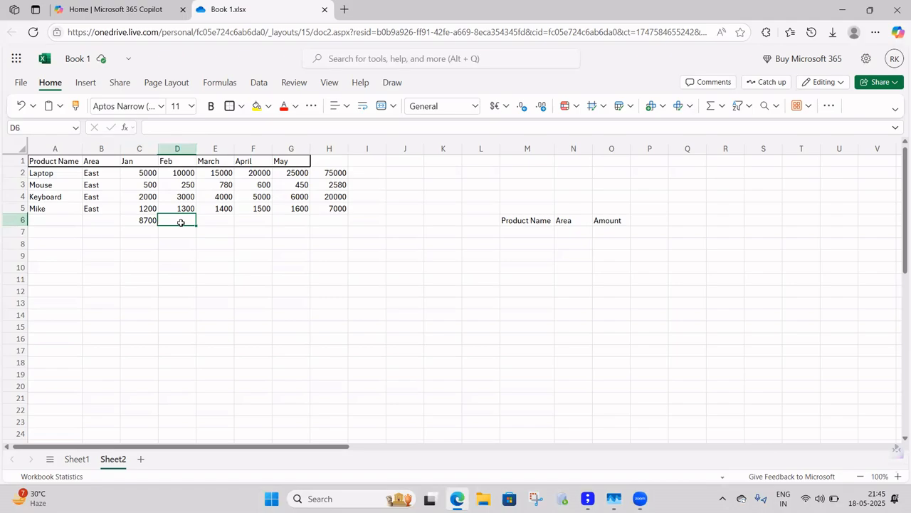
pyautogui.write('=')
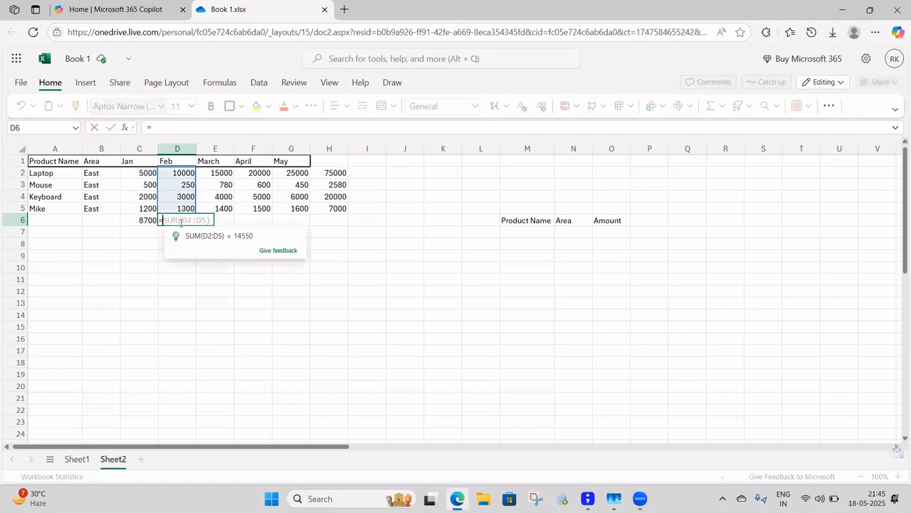
pyautogui.write('SUM')
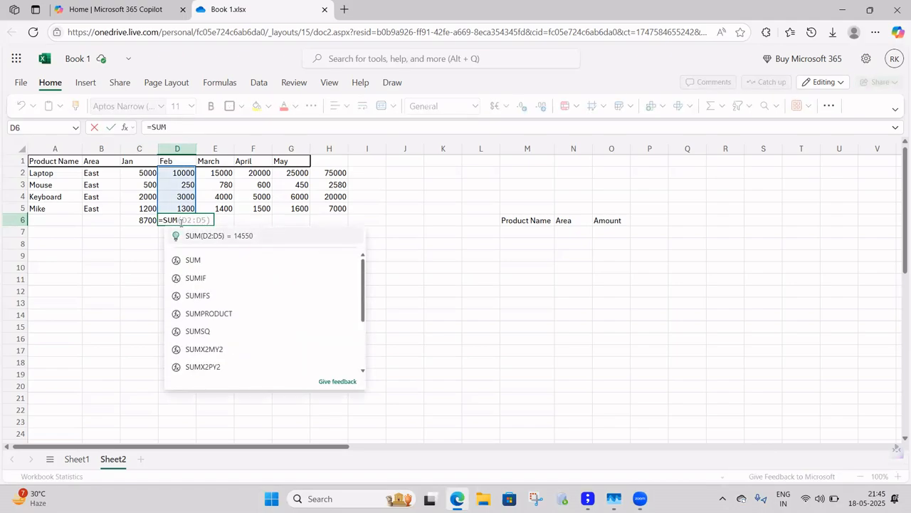
pyautogui.write('(')
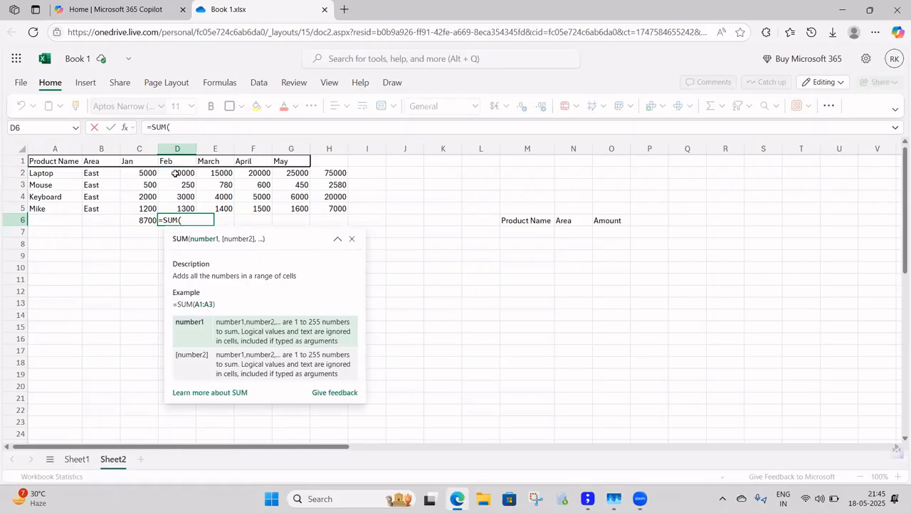
pyautogui.write('D2:')
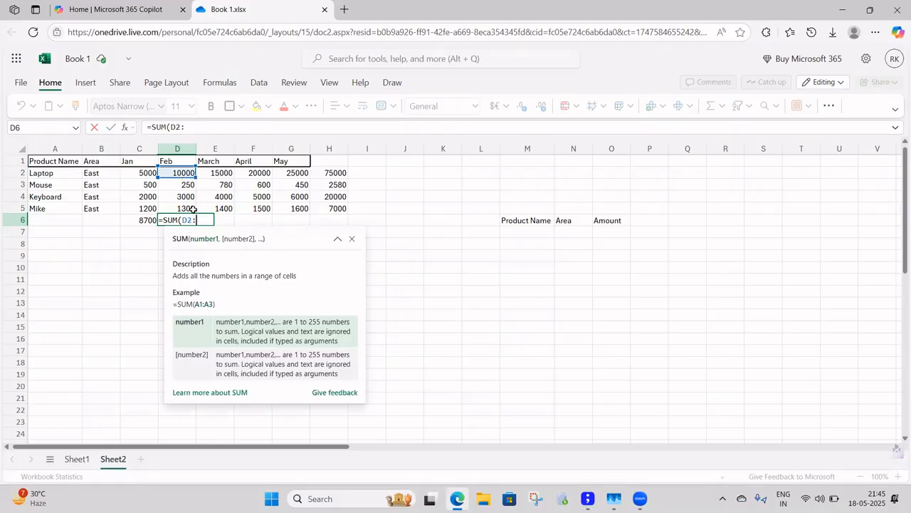
pyautogui.write('D5)')
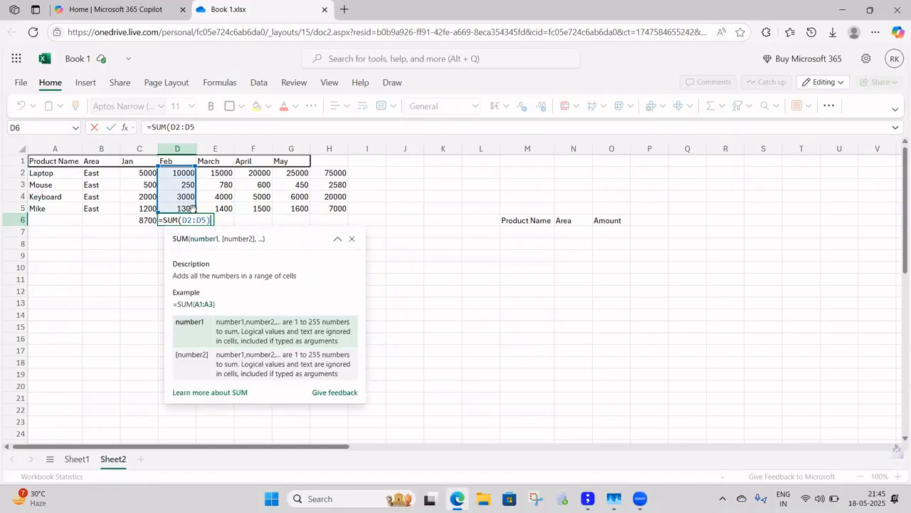
pyautogui.press('Return')
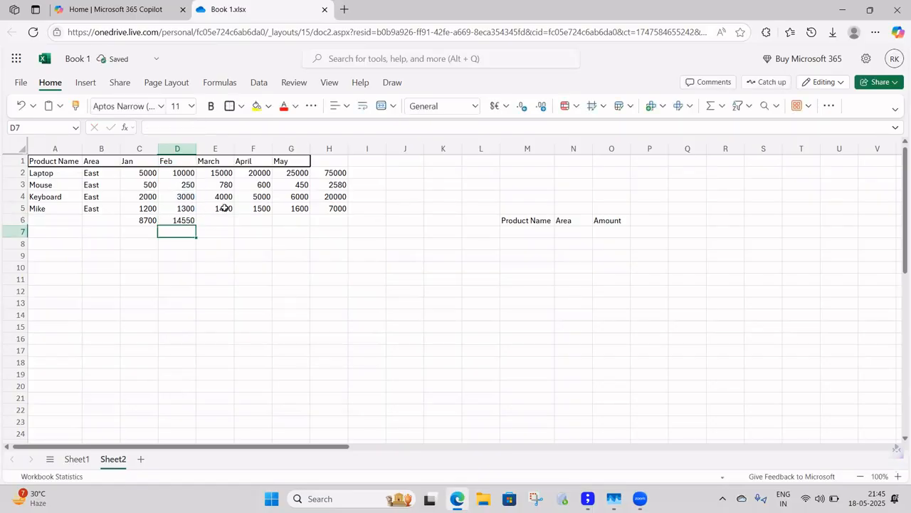
pyautogui.click(215, 221)
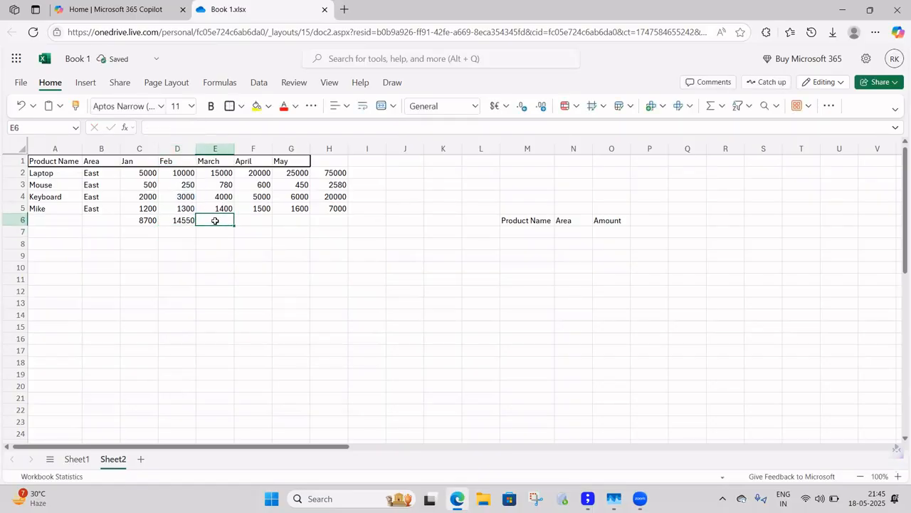
pyautogui.write('=')
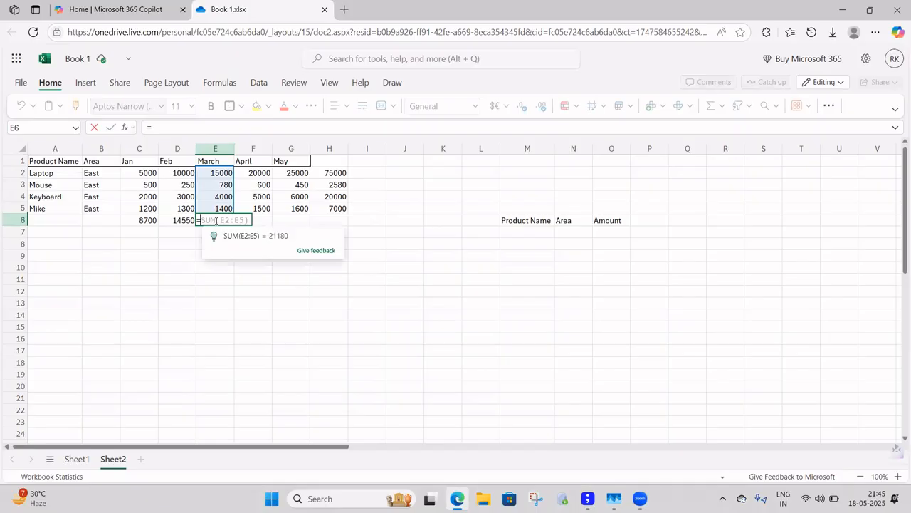
pyautogui.press('BackSpace')
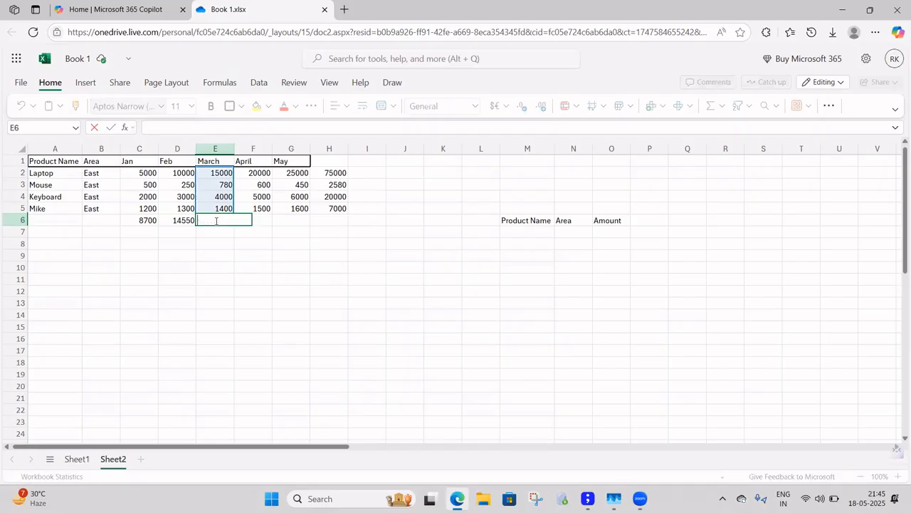
# Total the March, April, May and product total columns in E6:H6 with AutoSum, one column at a time
pyautogui.moveTo(221, 169); pyautogui.dragTo(220, 213)
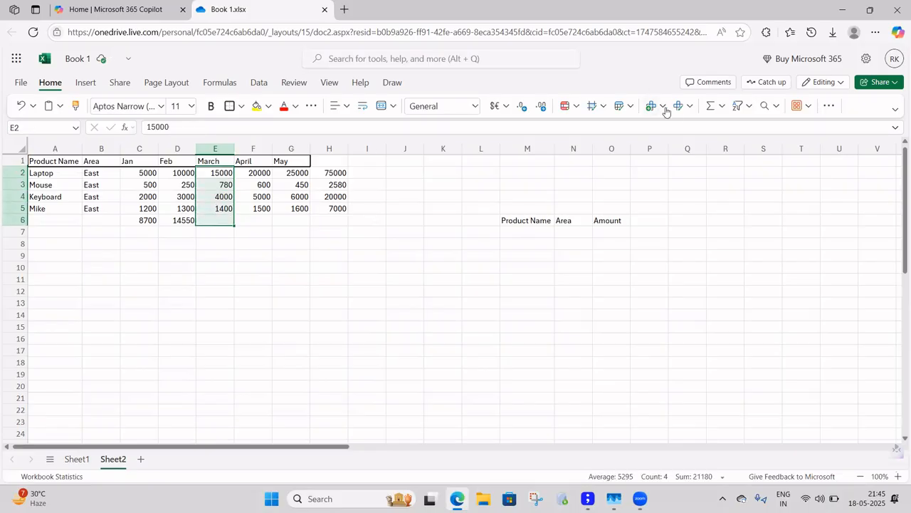
pyautogui.click(710, 105)
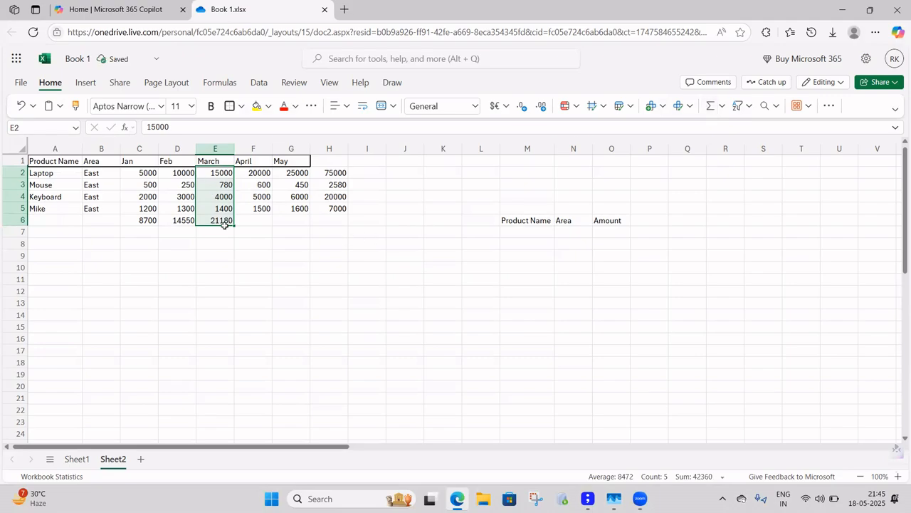
pyautogui.moveTo(258, 173); pyautogui.dragTo(263, 217)
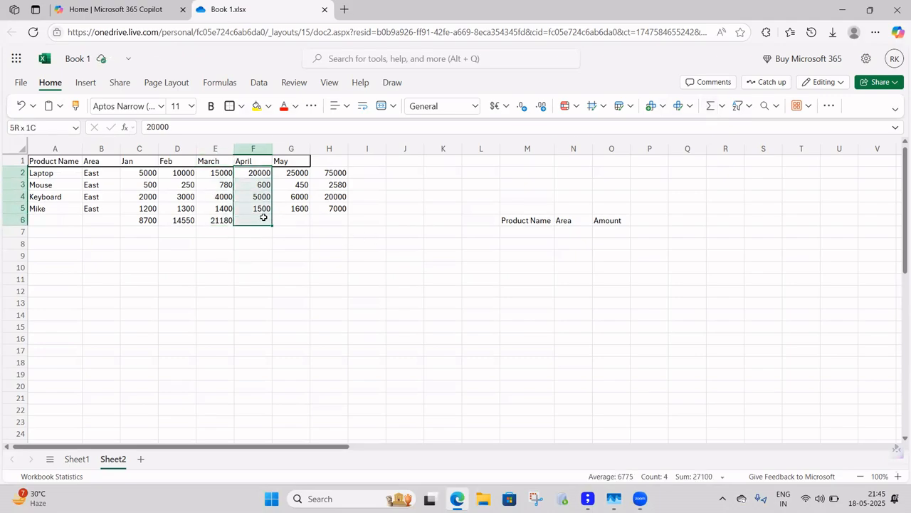
pyautogui.click(710, 107)
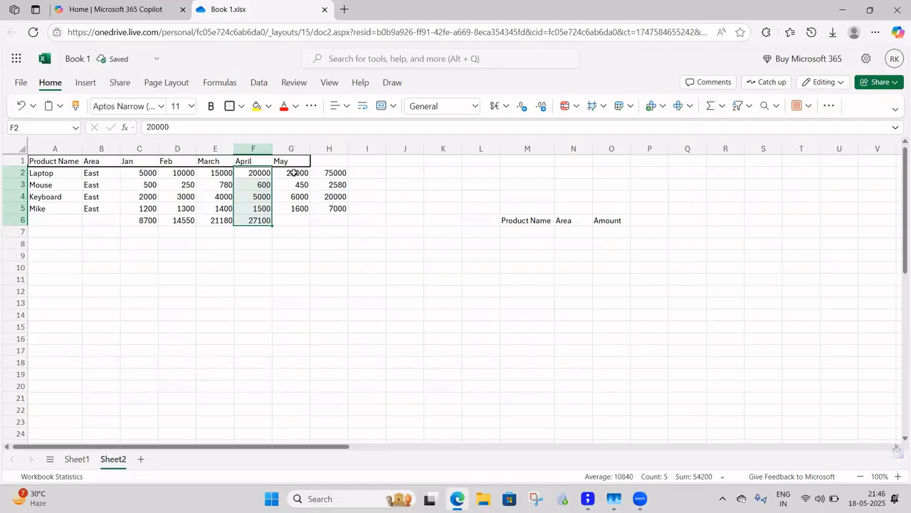
pyautogui.moveTo(297, 173); pyautogui.dragTo(304, 222)
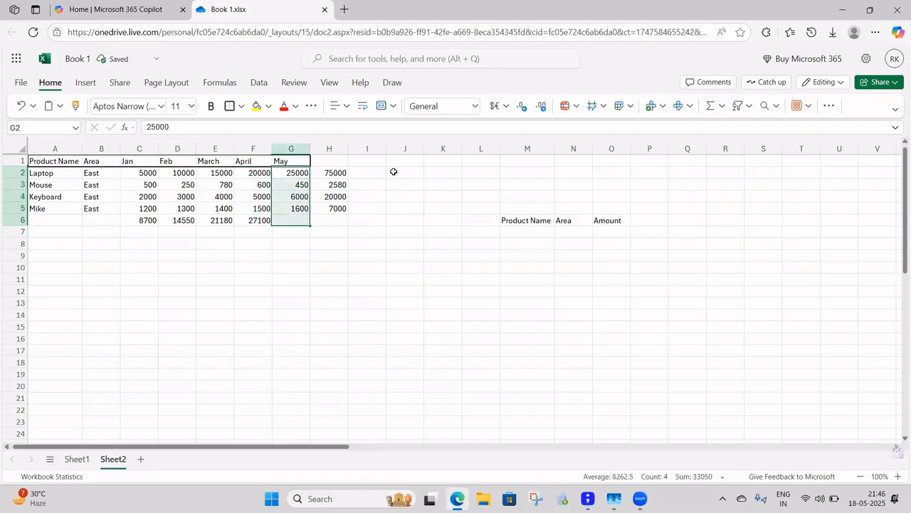
pyautogui.click(712, 107)
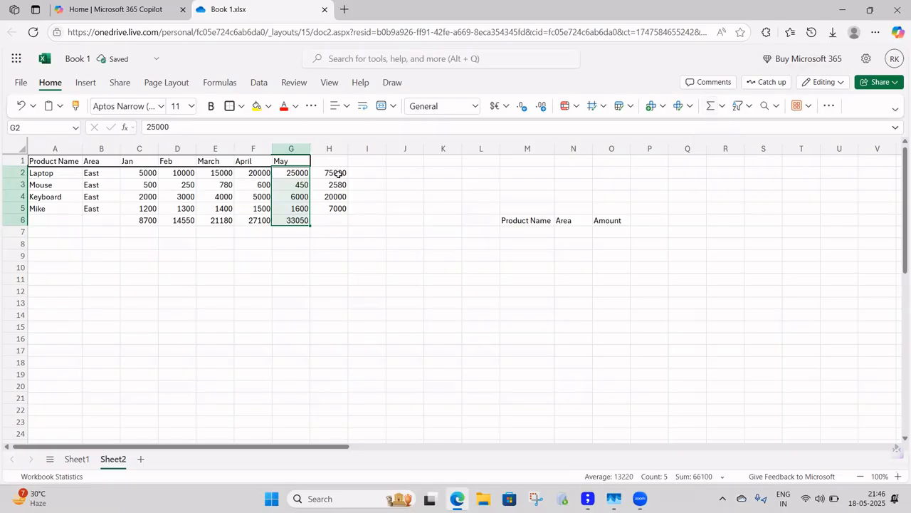
pyautogui.moveTo(336, 174); pyautogui.dragTo(340, 216)
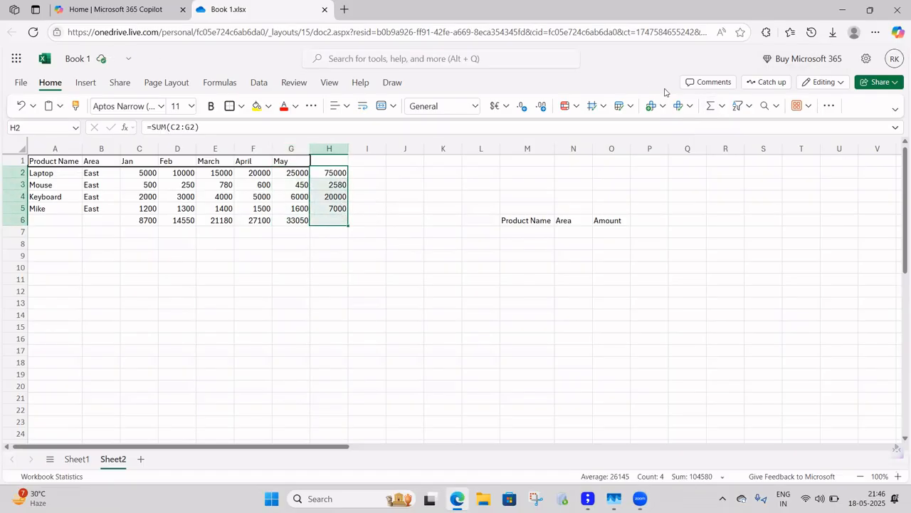
pyautogui.click(710, 107)
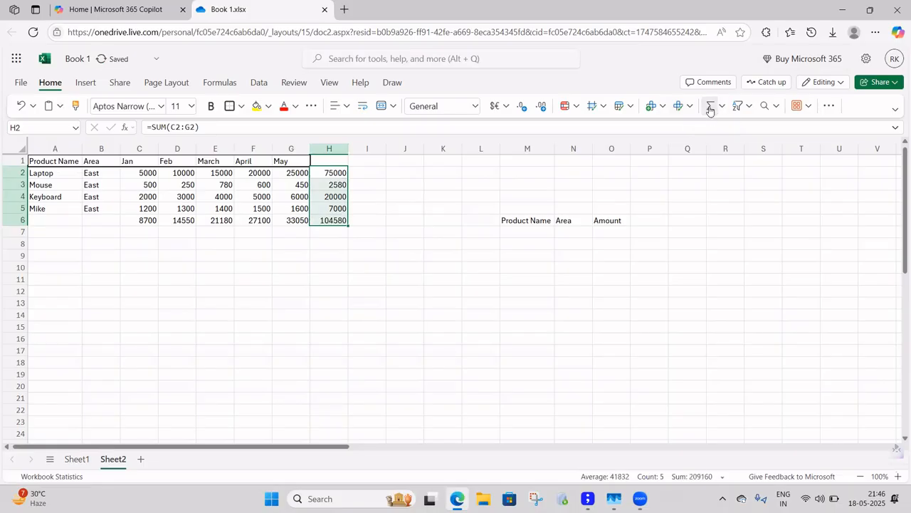
pyautogui.click(469, 244)
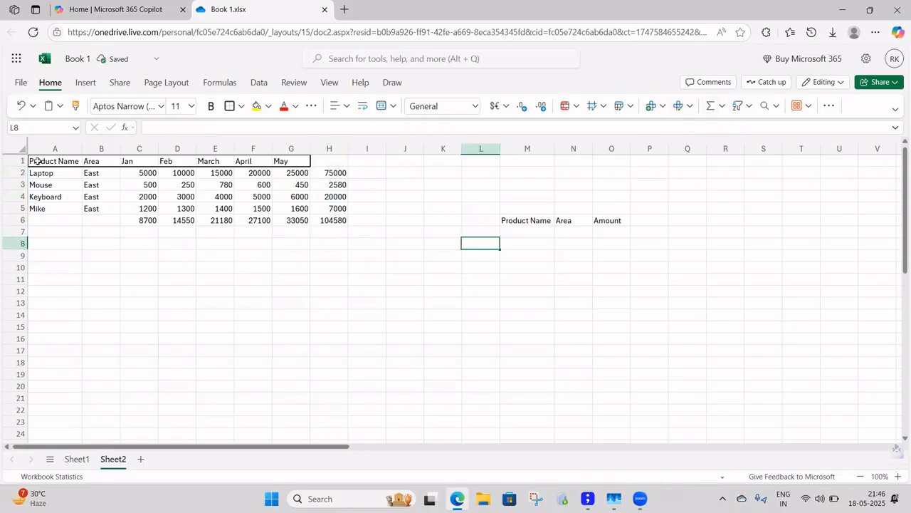
# Select the sales table A1:H6, switch the ribbon layout to Classic Ribbon, and view the function library's AutoSum command
pyautogui.moveTo(36, 160); pyautogui.dragTo(336, 219)
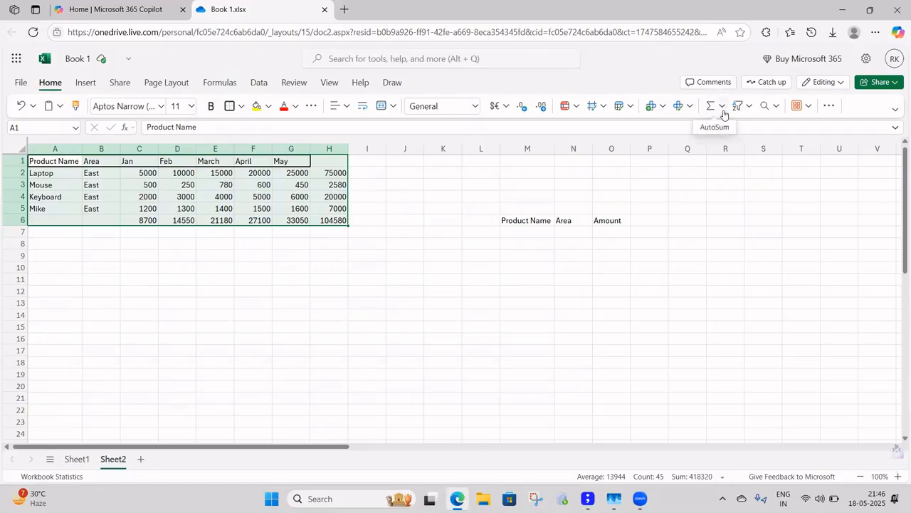
pyautogui.click(895, 109)
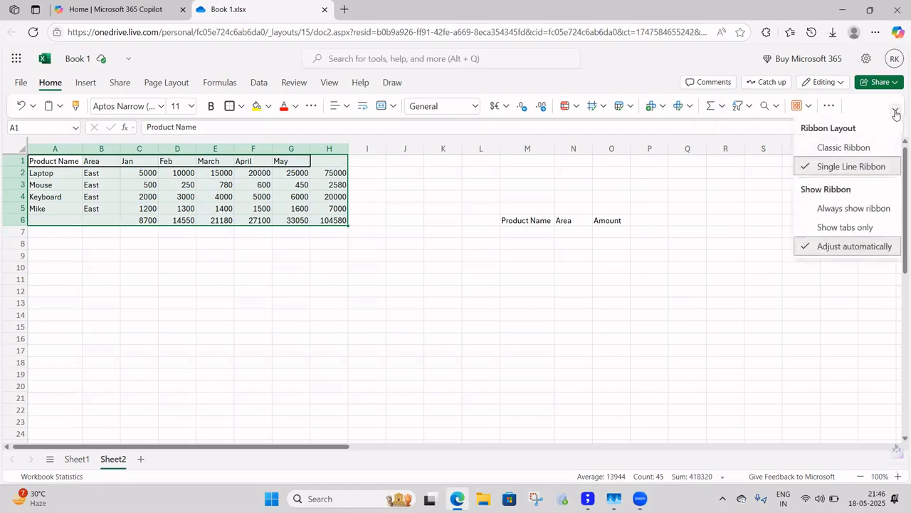
pyautogui.click(846, 148)
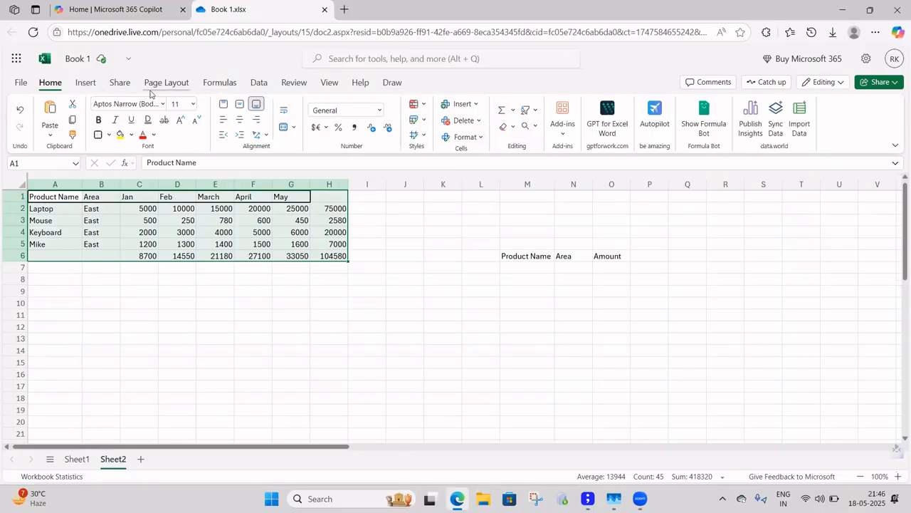
pyautogui.click(232, 85)
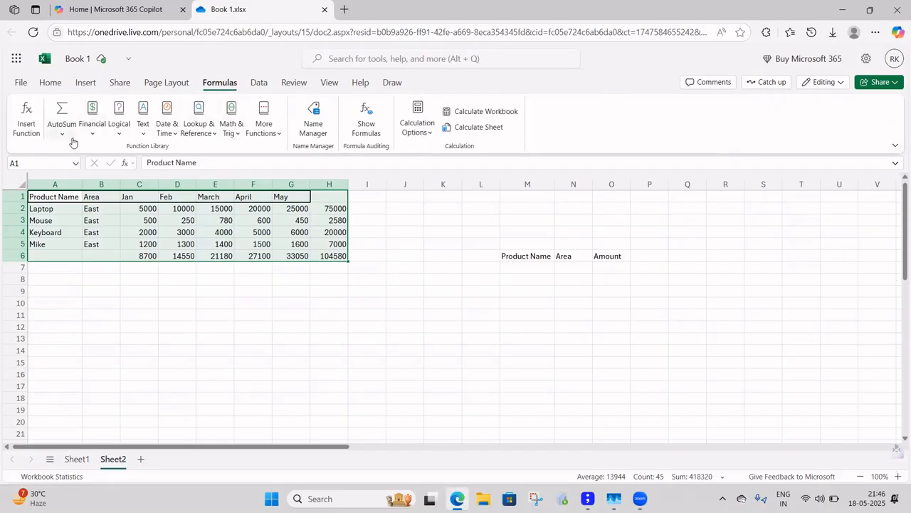
pyautogui.click(53, 83)
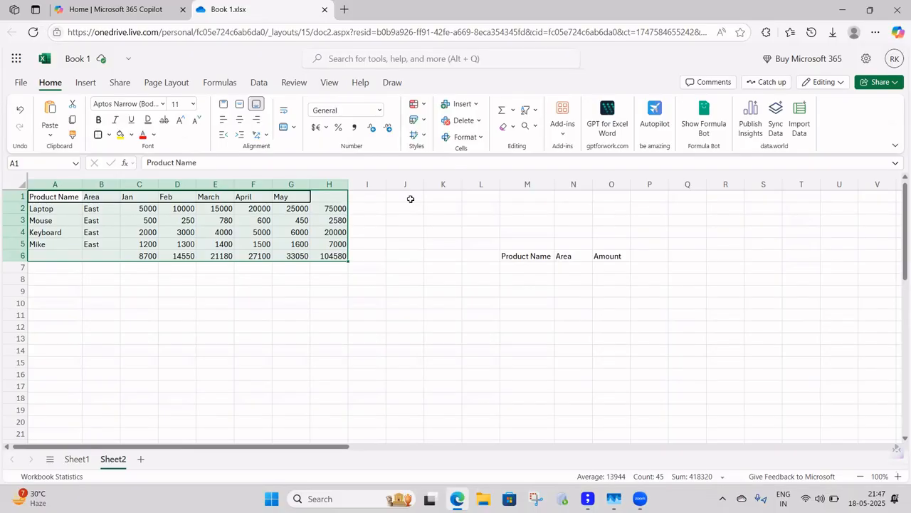
# Total the monthly totals in D8 with the formula =SUM(C6,D6,E6,F6,G6) and check the formula
pyautogui.click(167, 283)
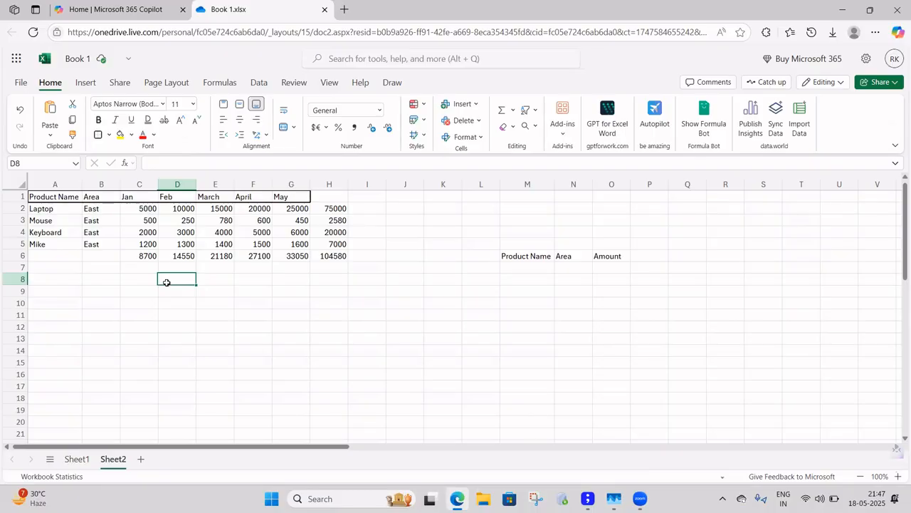
pyautogui.write('=S')
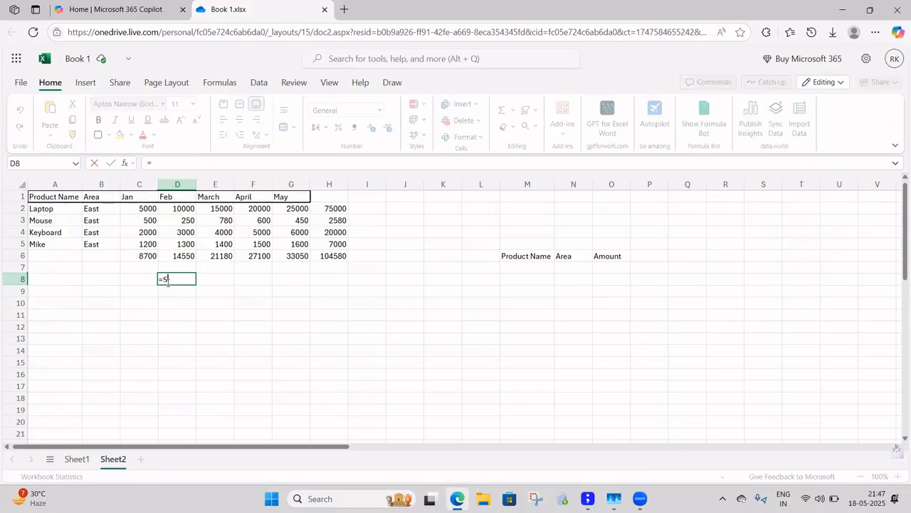
pyautogui.write('UM')
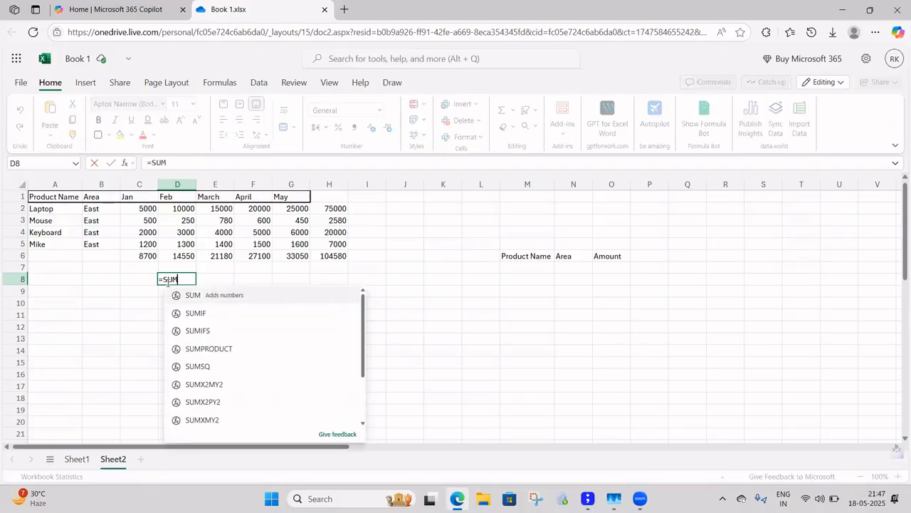
pyautogui.write('(')
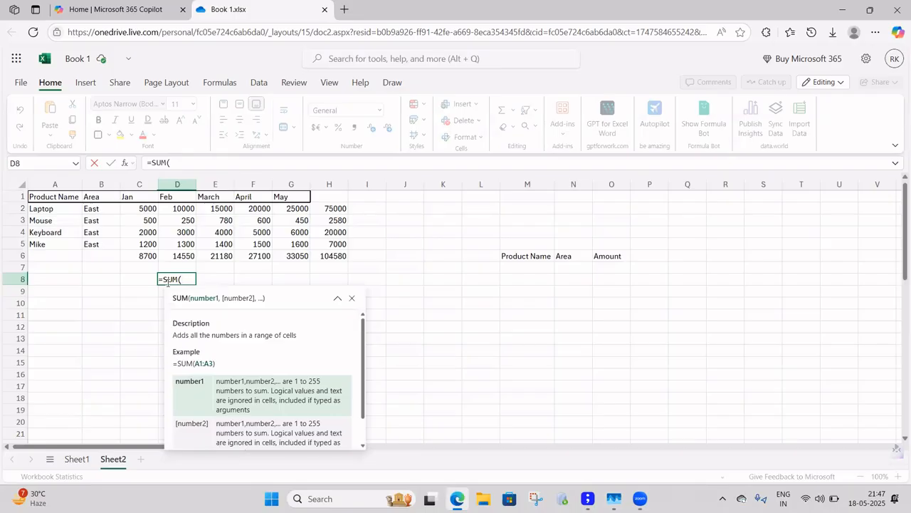
pyautogui.write('C6,')
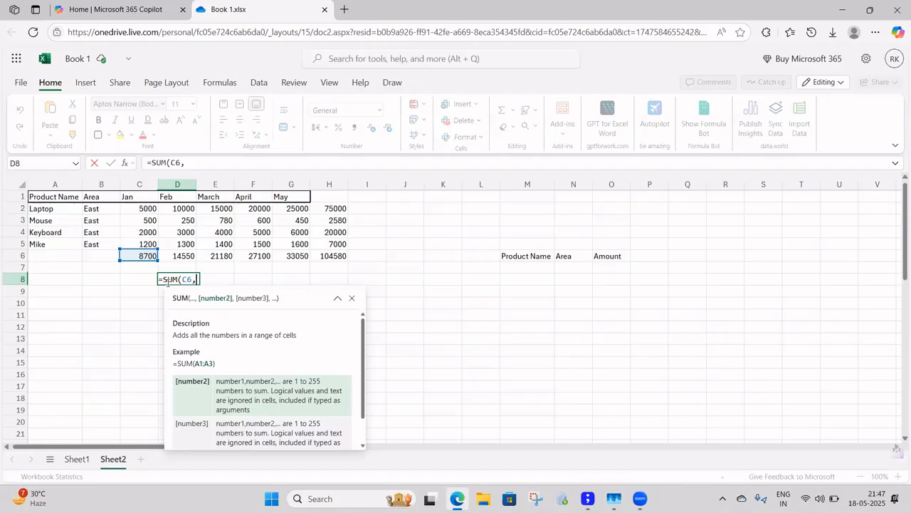
pyautogui.write('D6')
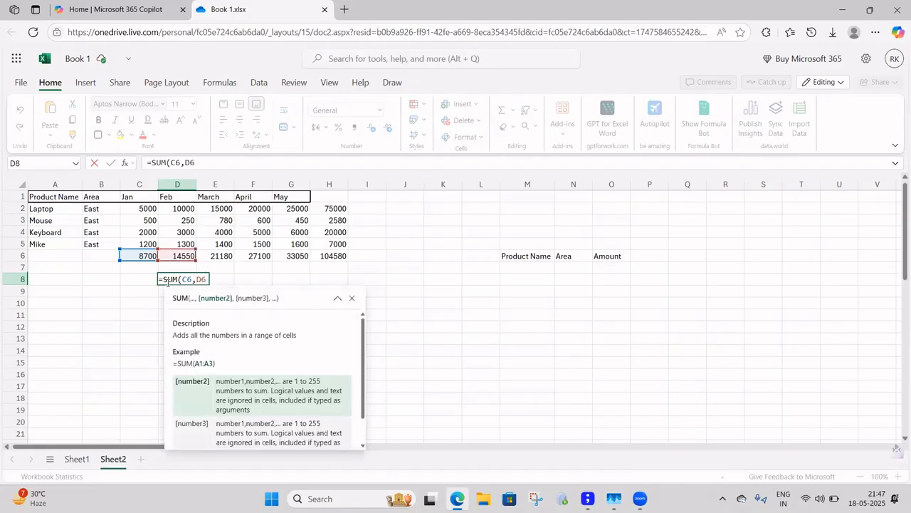
pyautogui.write(',E')
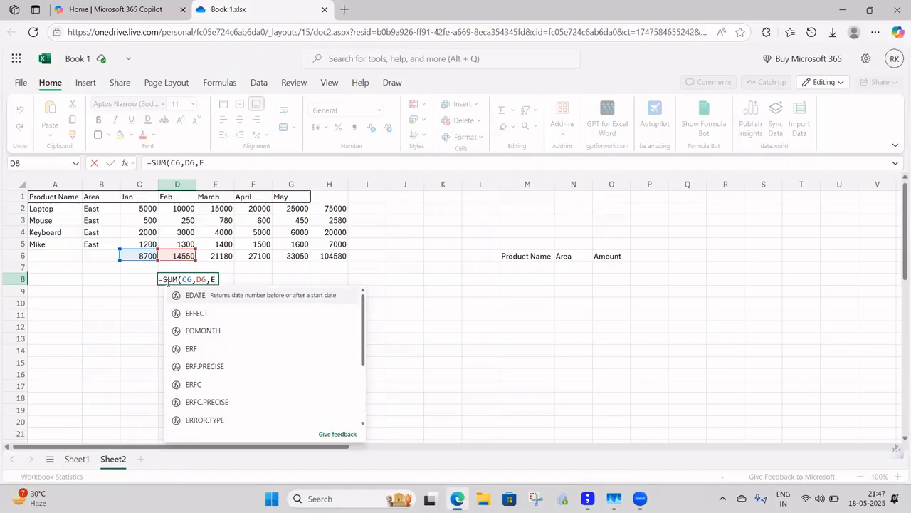
pyautogui.write('6,F6')
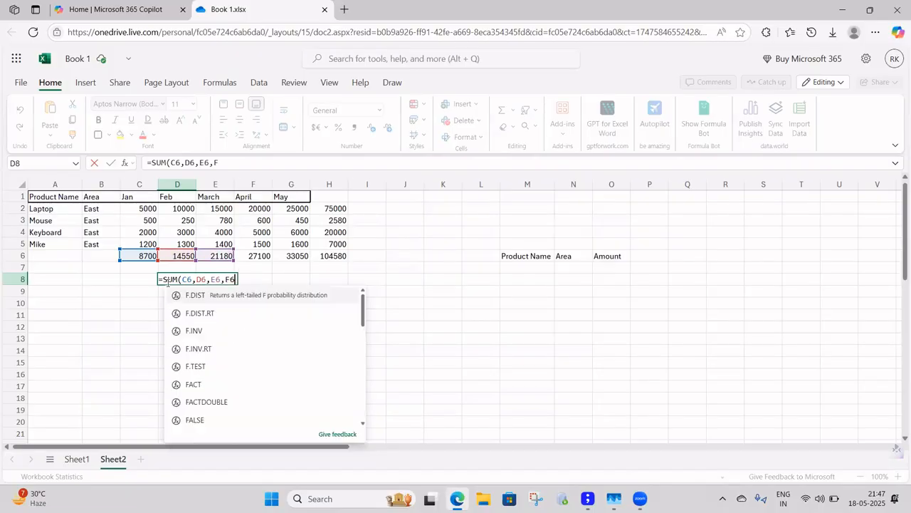
pyautogui.write(',G')
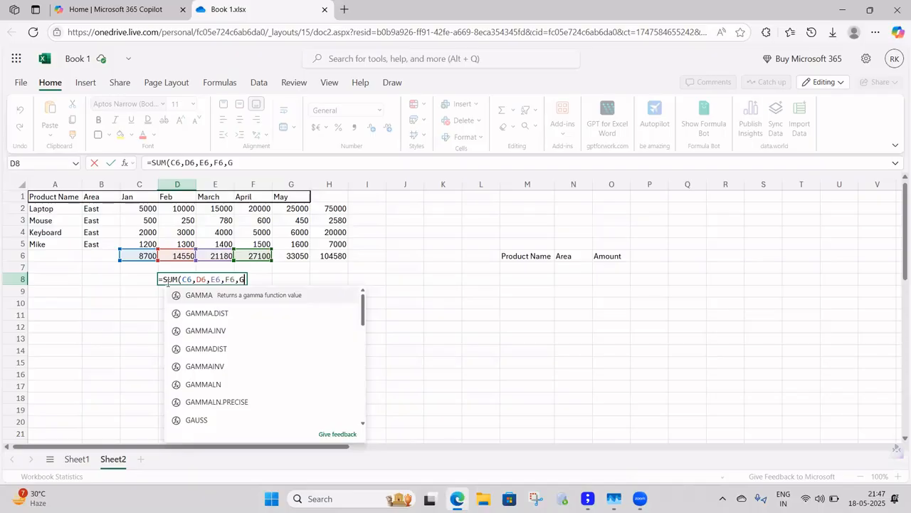
pyautogui.write('6')
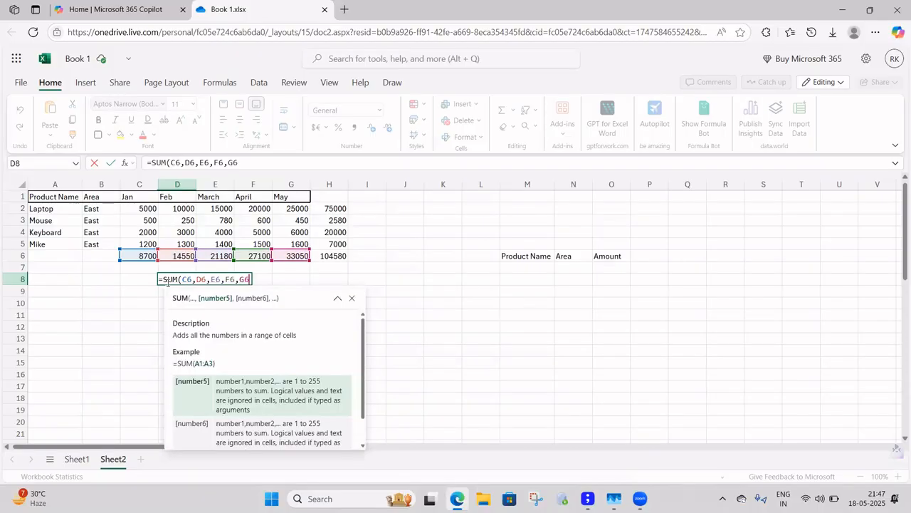
pyautogui.write(')')
pyautogui.press('Return')
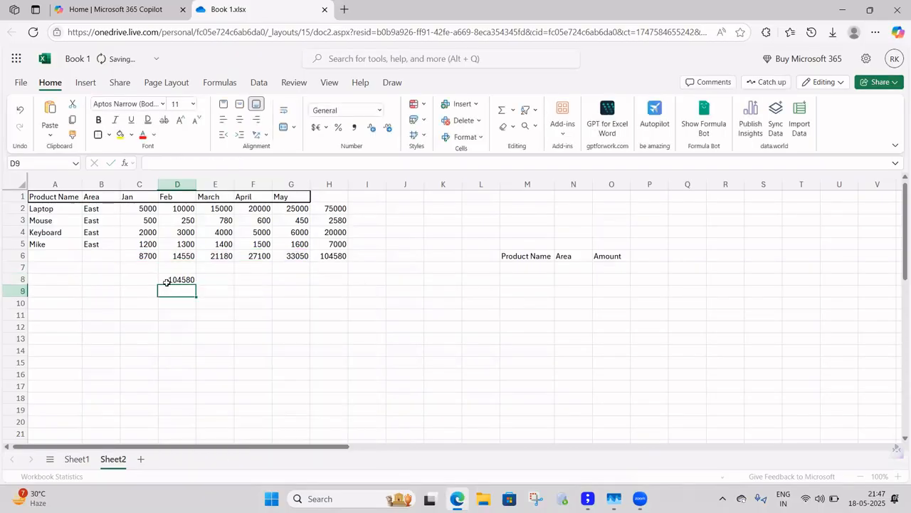
pyautogui.click(190, 276)
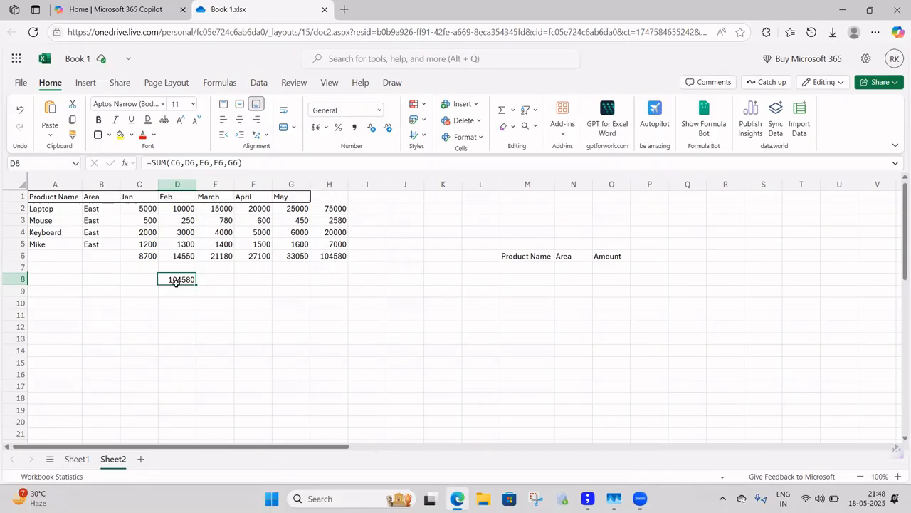
# Total all monthly amounts in F8 with the multi-range formula =SUM(C2:C5,D2:D5,E2:E5,F2:F5,G2:G5)
pyautogui.click(252, 281)
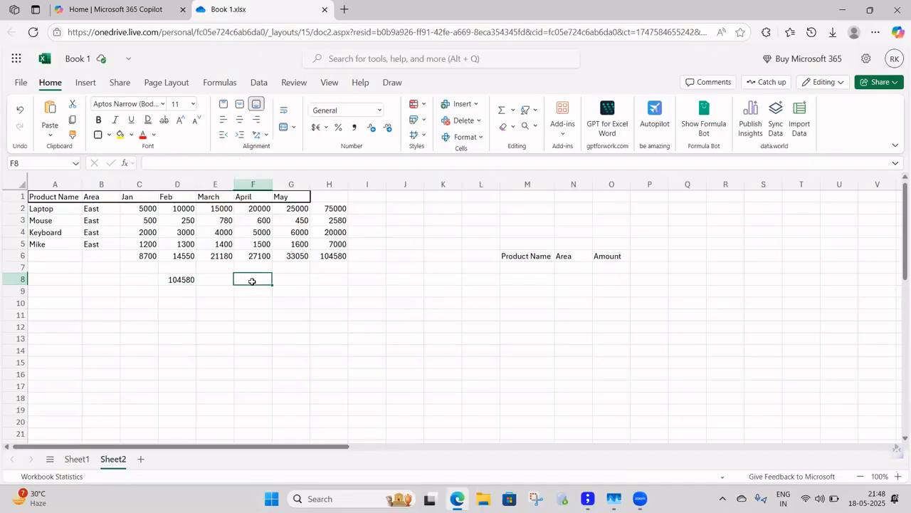
pyautogui.write('=SU')
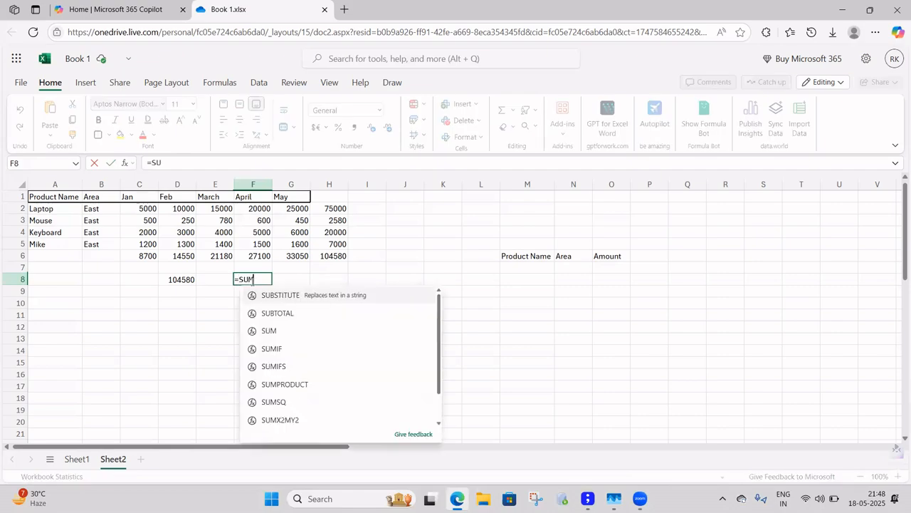
pyautogui.write('M(')
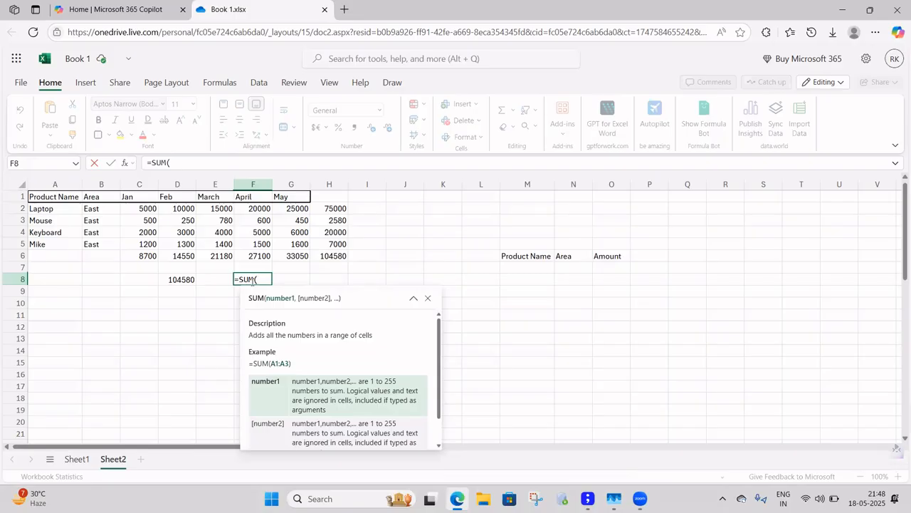
pyautogui.write('C2:')
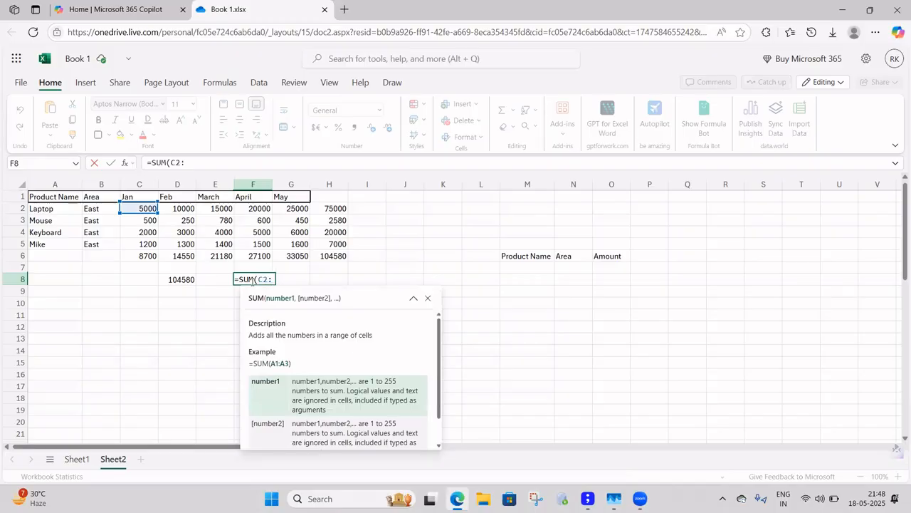
pyautogui.write('C5')
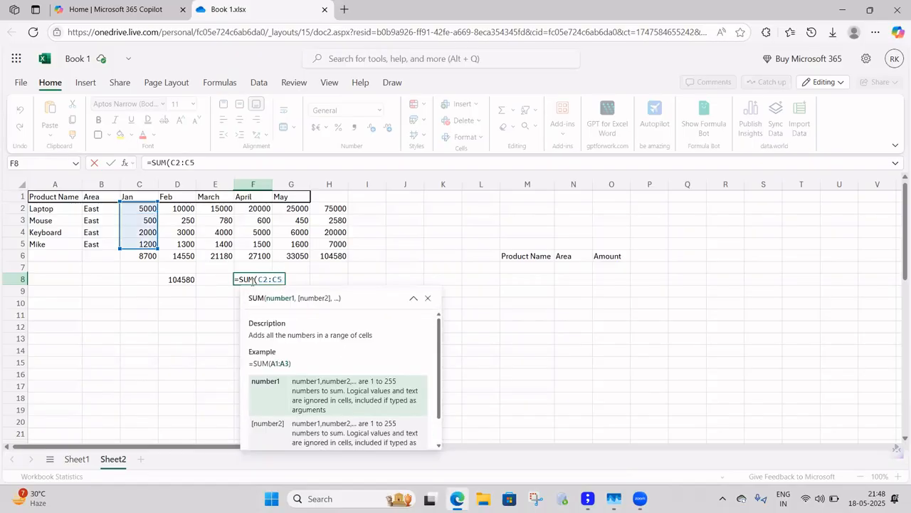
pyautogui.write(',D')
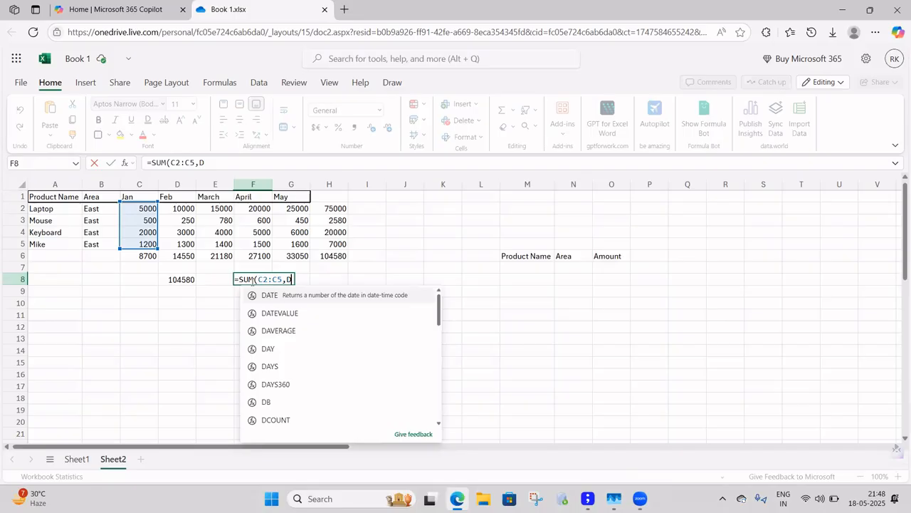
pyautogui.write('2:D')
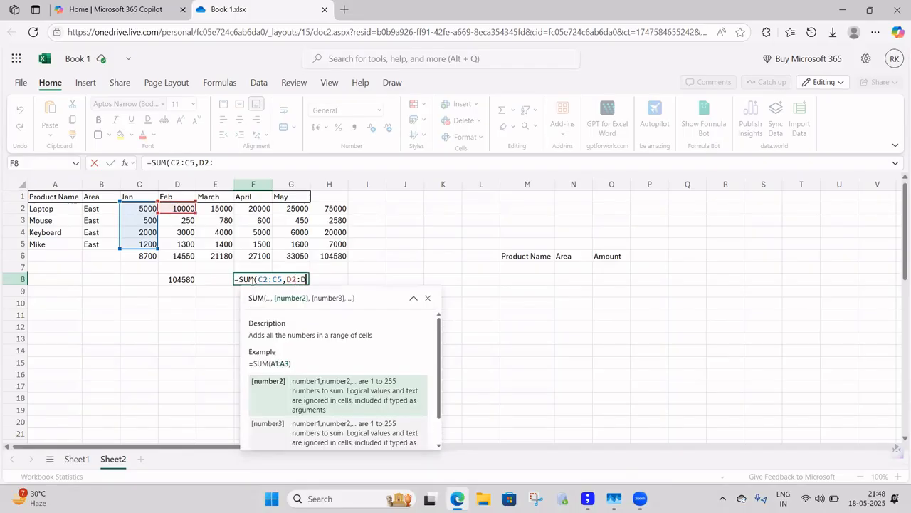
pyautogui.write('5,')
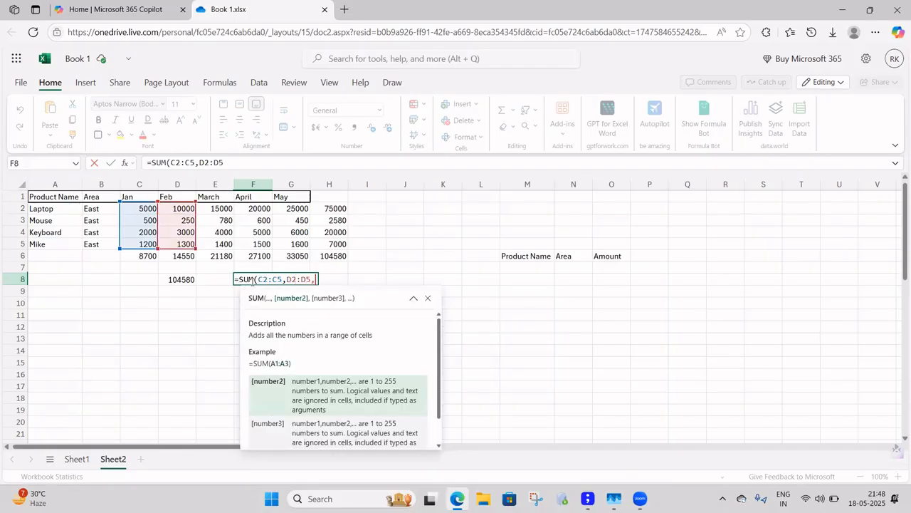
pyautogui.write('E')
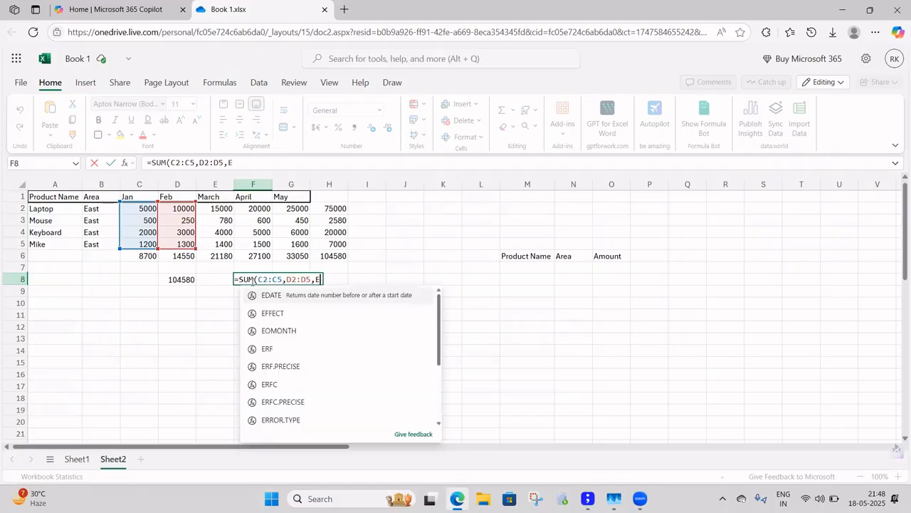
pyautogui.write('2:')
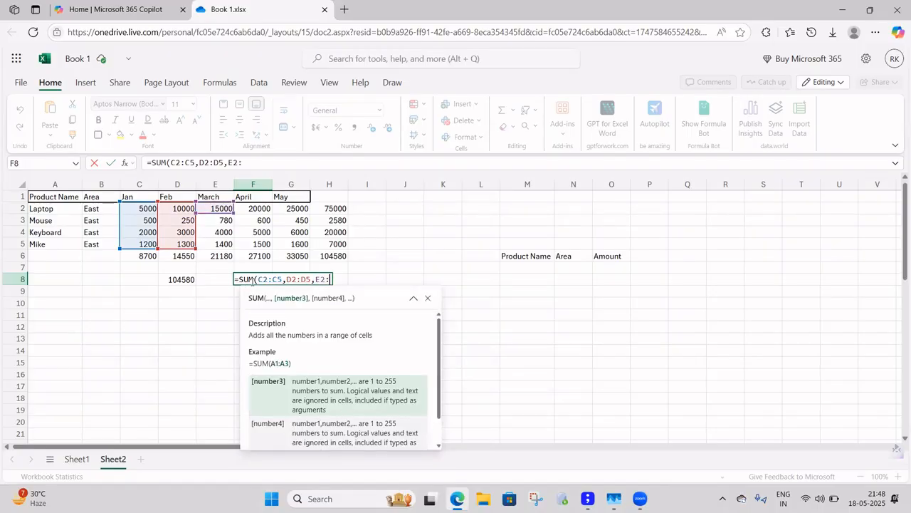
pyautogui.write('E5,')
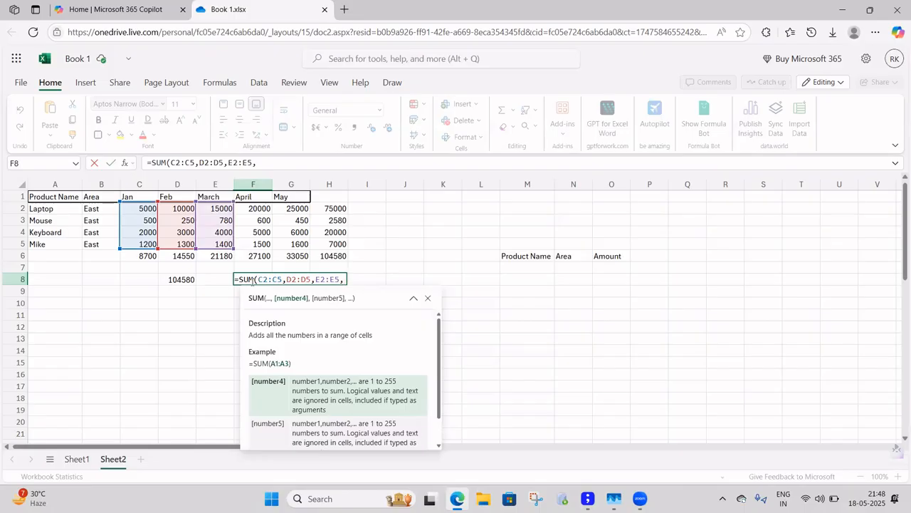
pyautogui.write('F2')
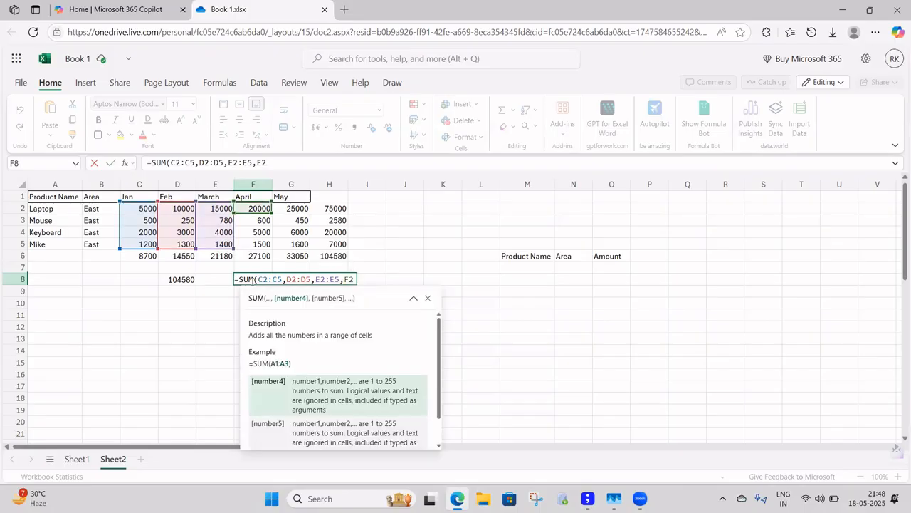
pyautogui.write(':F5')
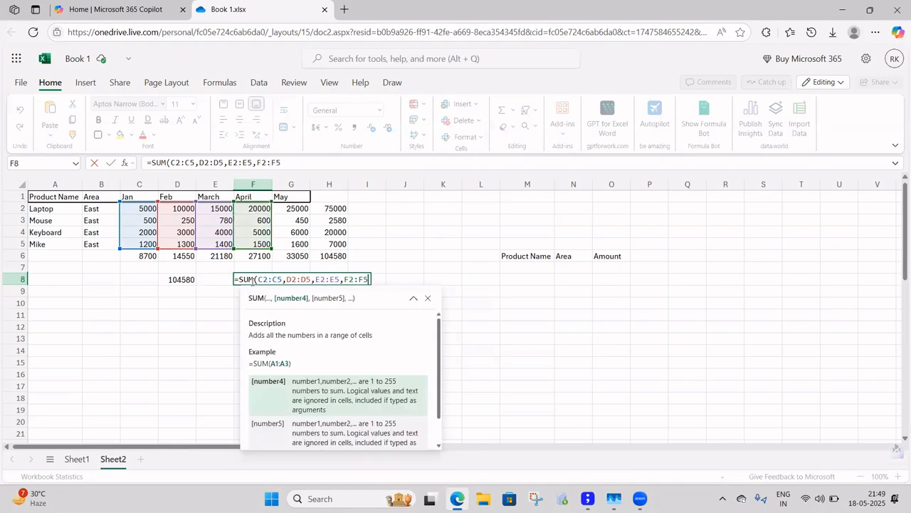
pyautogui.write(',G2')
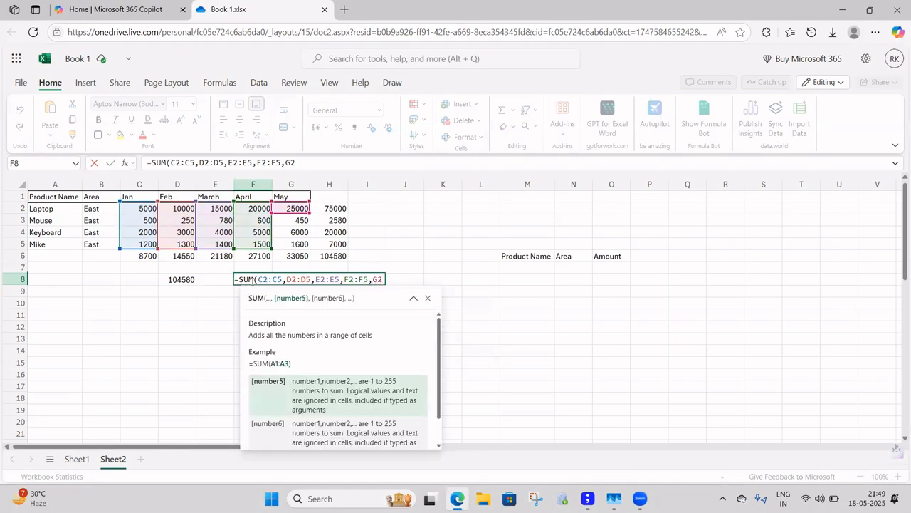
pyautogui.write(':G5')
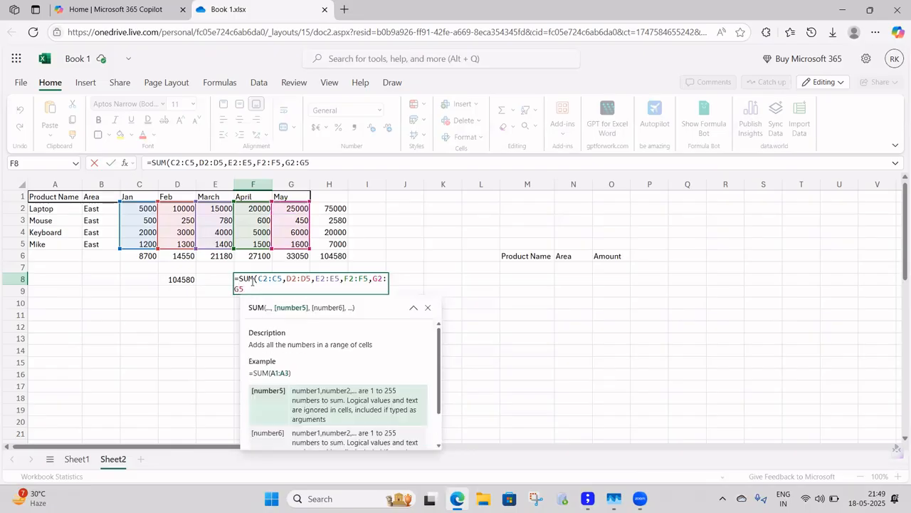
pyautogui.write(')')
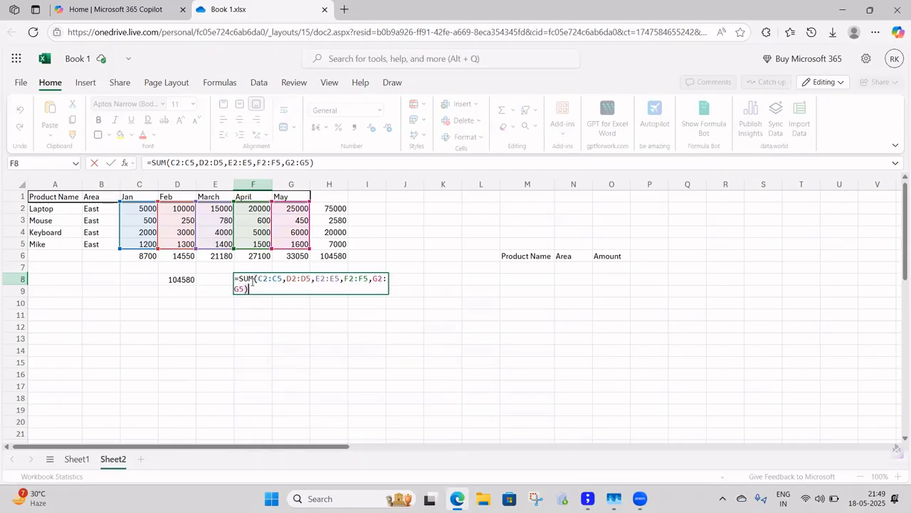
pyautogui.hotkey('ctrl', 'Return')
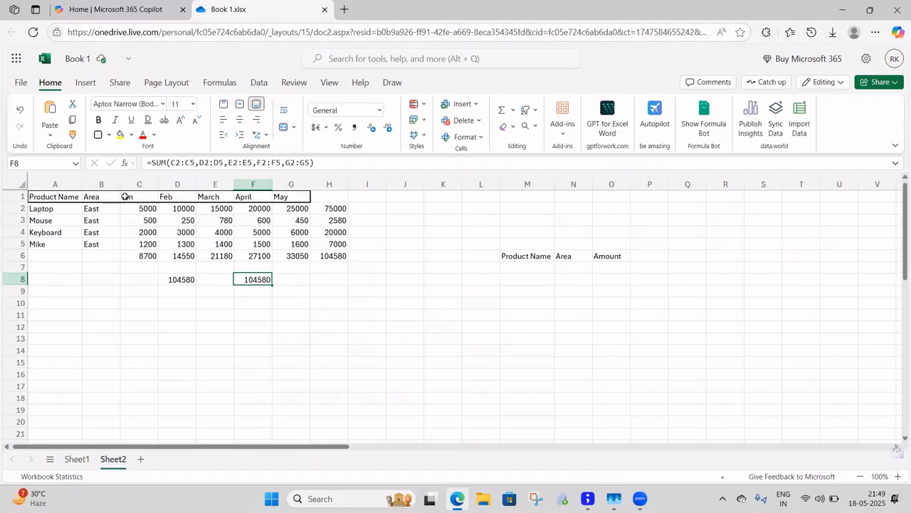
# Open the LEARN SUM AND AUTO SUM IN MS EXCEL presentation from the recent files and review slides 2 to 5
pyautogui.click(132, 11)
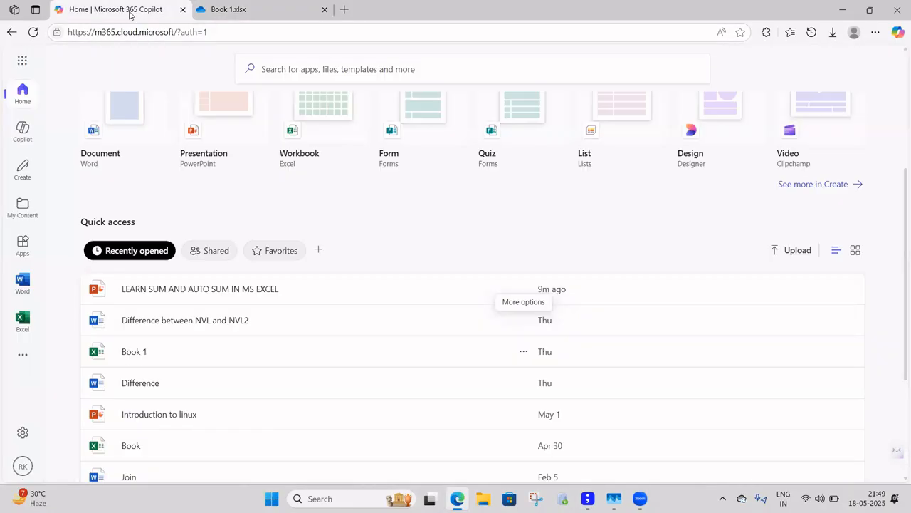
pyautogui.click(202, 294)
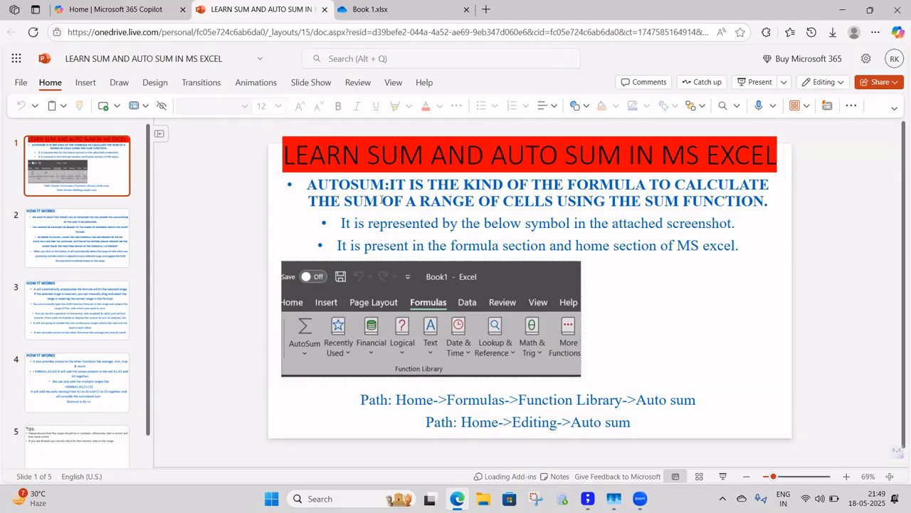
pyautogui.click(60, 240)
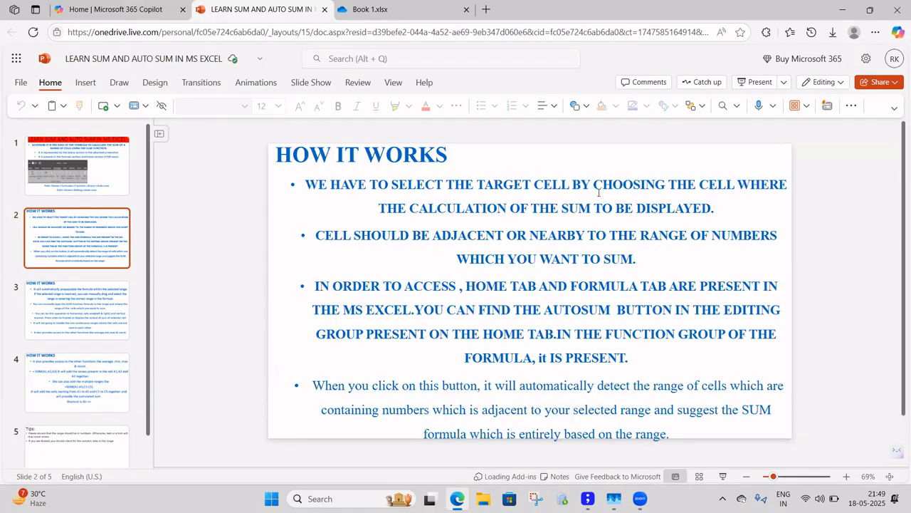
pyautogui.click(71, 316)
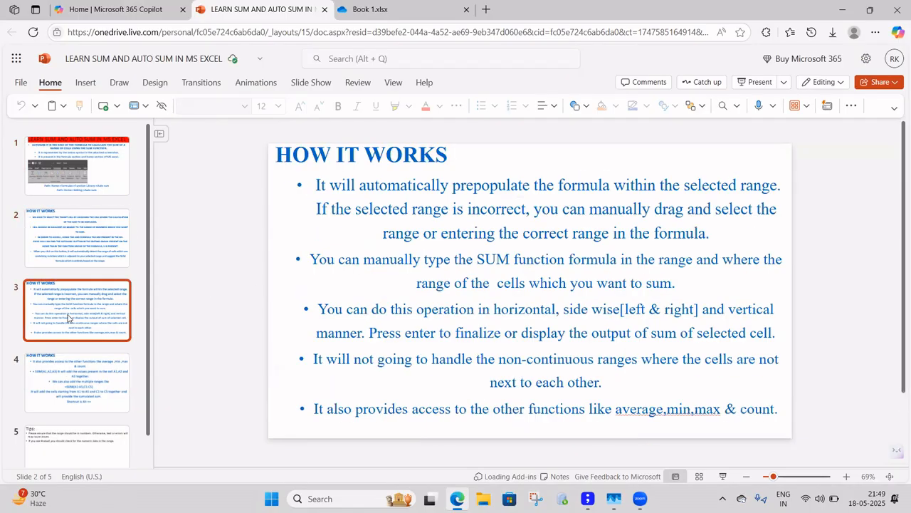
pyautogui.click(84, 385)
pyautogui.click(90, 435)
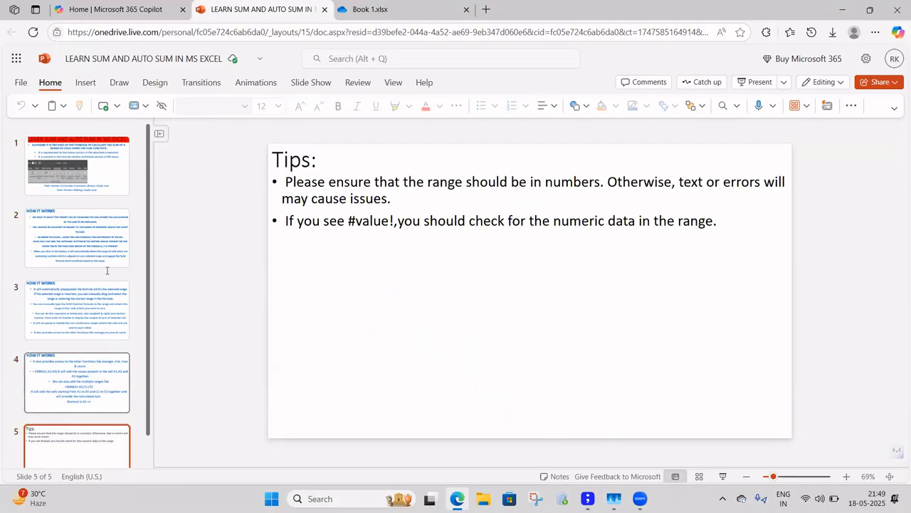
# Return to the Book 1 workbook in Excel and select the monthly amounts and their totals in C2:G6
pyautogui.click(158, 6)
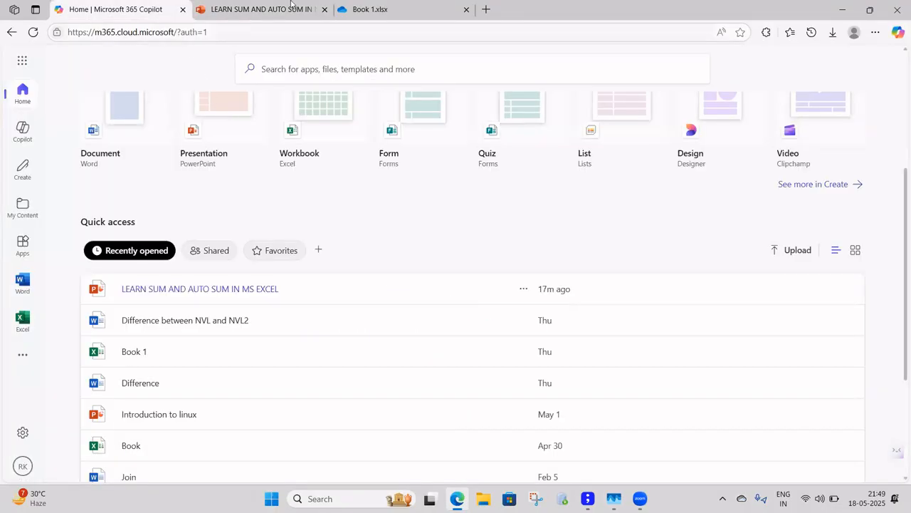
pyautogui.click(377, 10)
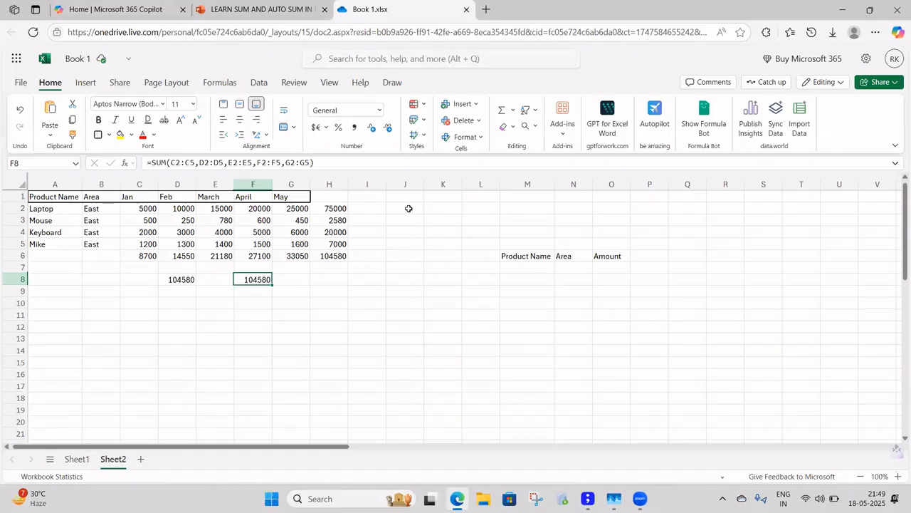
pyautogui.click(452, 209)
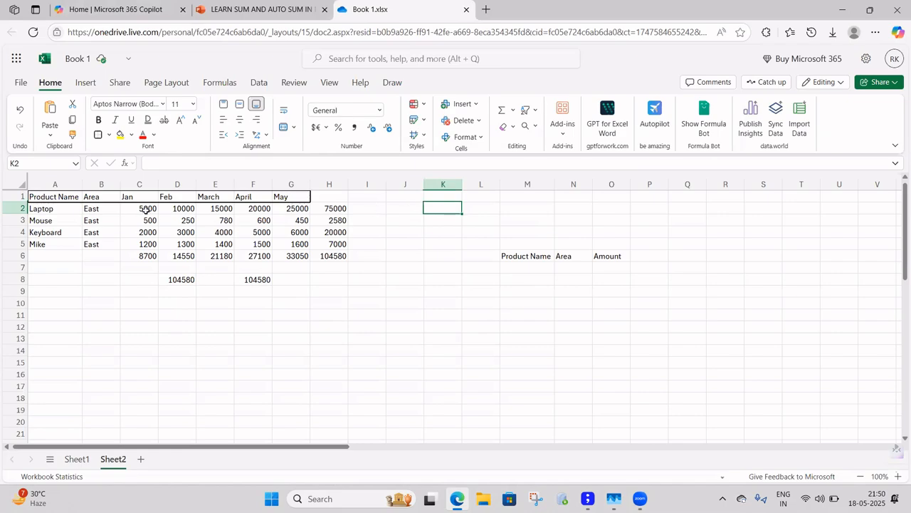
pyautogui.moveTo(145, 207); pyautogui.dragTo(297, 249)
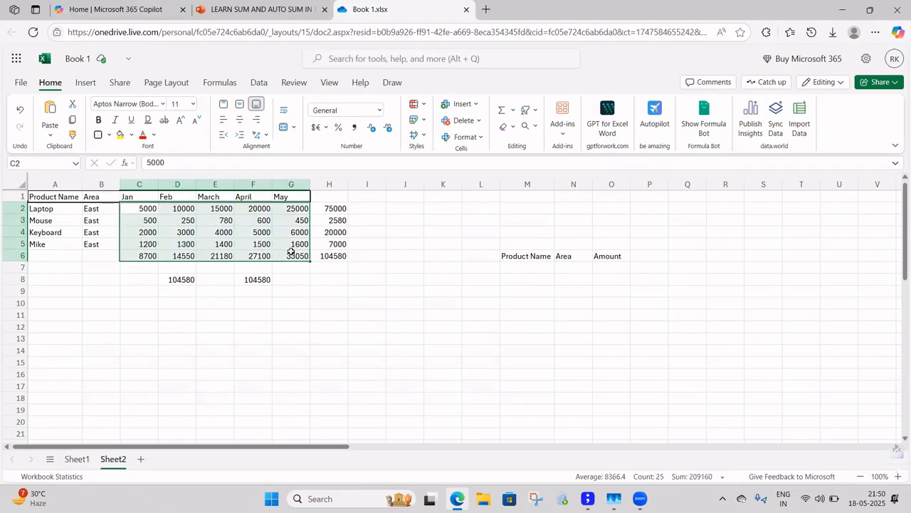